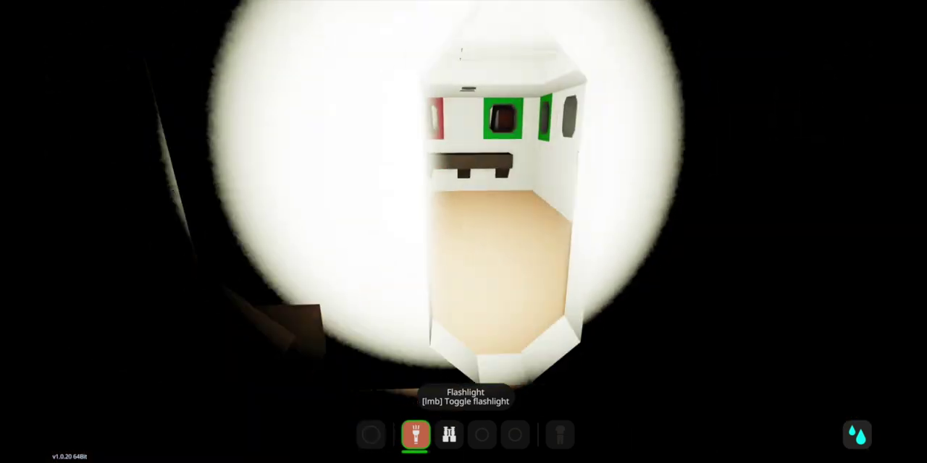
# Walk through the cabin doorway and switch off the flashlight beam
pyautogui.press('w')
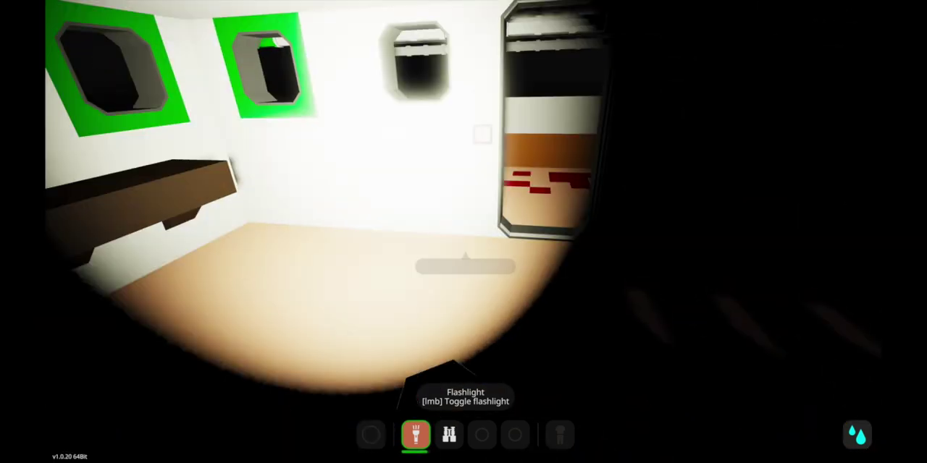
pyautogui.click(464, 227)
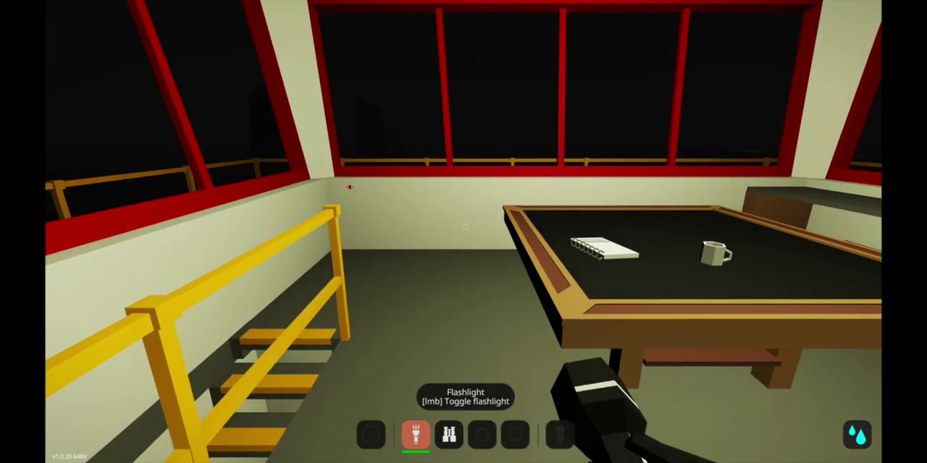
# Stow the flashlight and examine the chart table, radio headphones and left monitor up close
pyautogui.press('1')
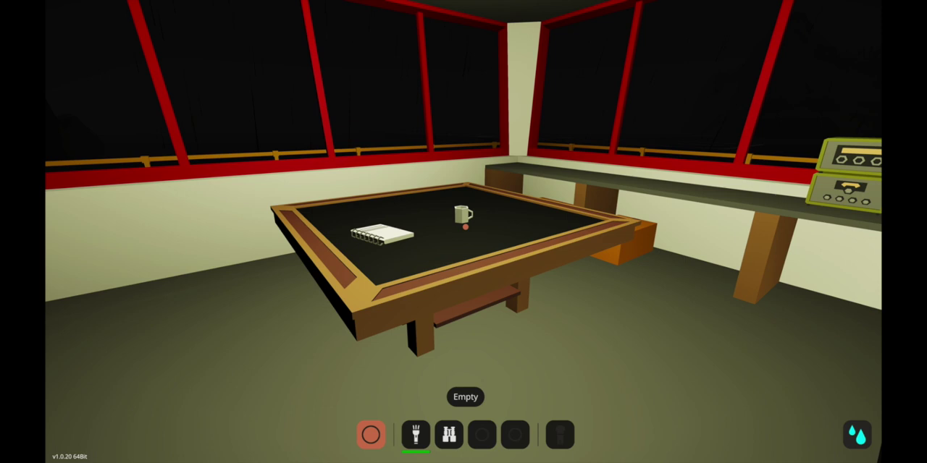
pyautogui.press('w')
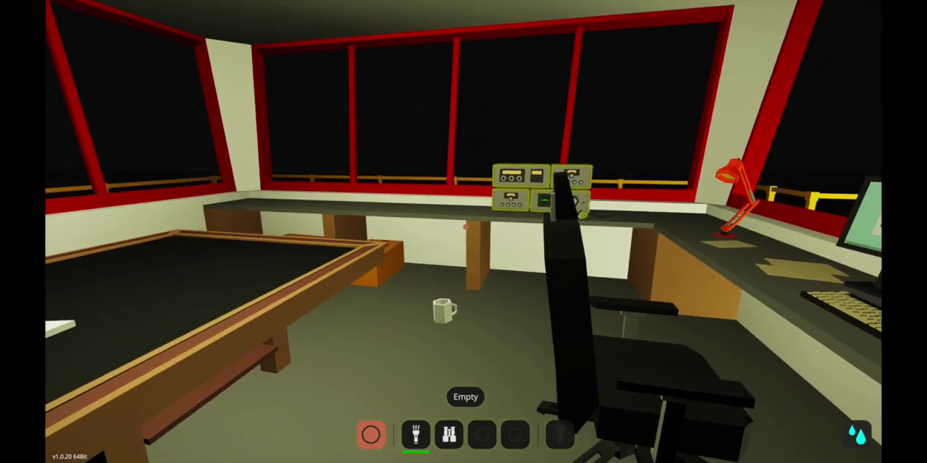
pyautogui.press('a')
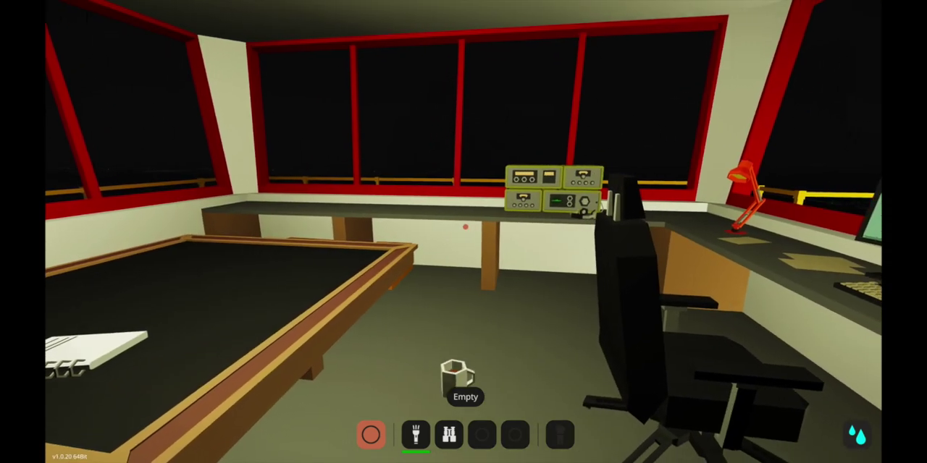
pyautogui.press('w')
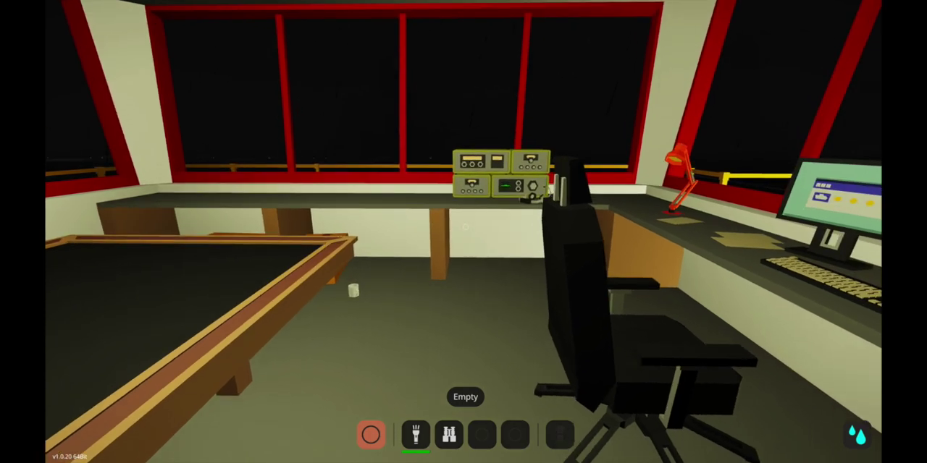
pyautogui.press('d')
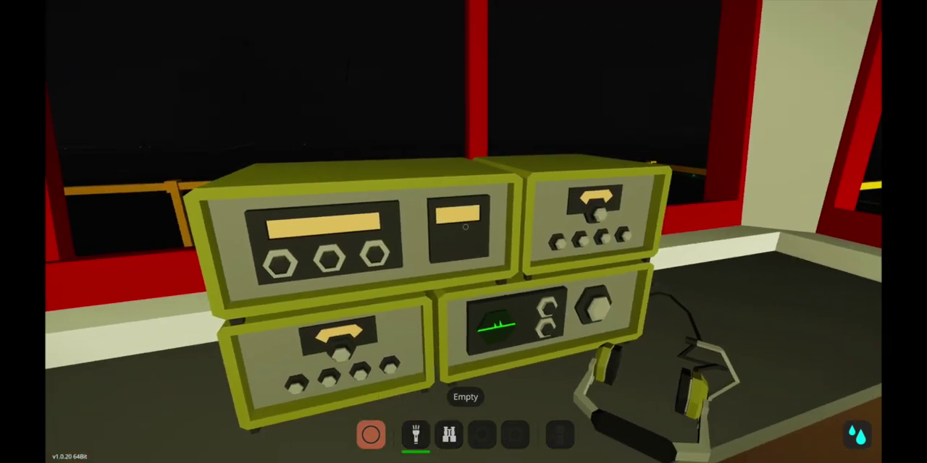
pyautogui.press('w')
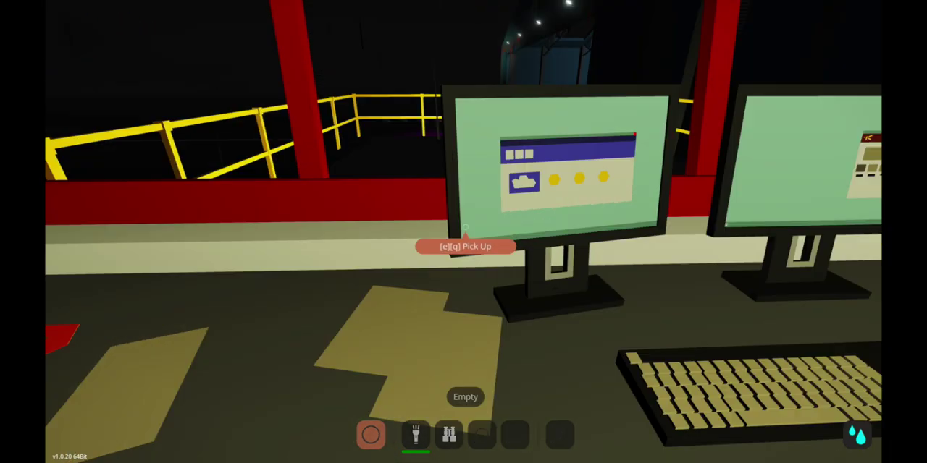
pyautogui.press('w')
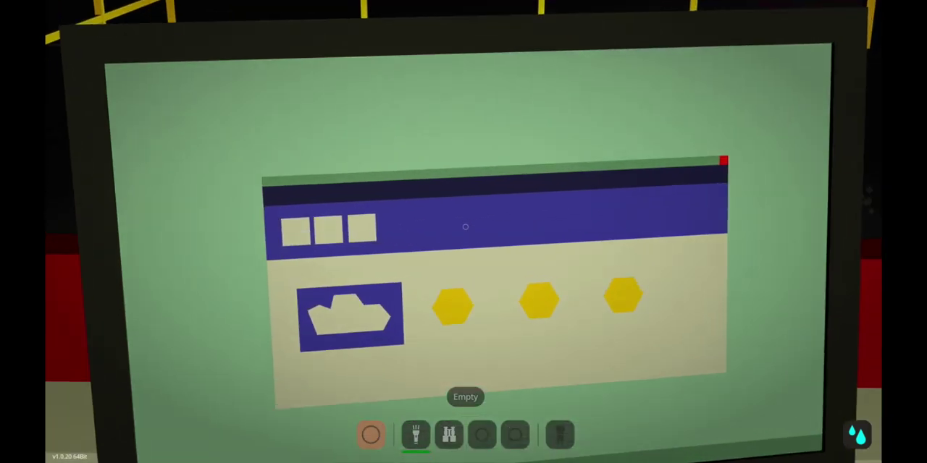
pyautogui.press('s')
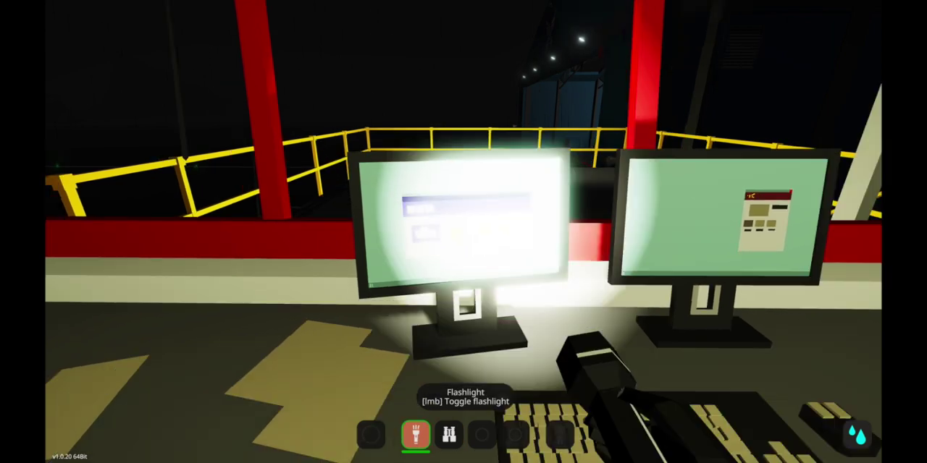
# Descend the stairwell into the staff-door lobby and walk out onto the dark deck
pyautogui.press('w')
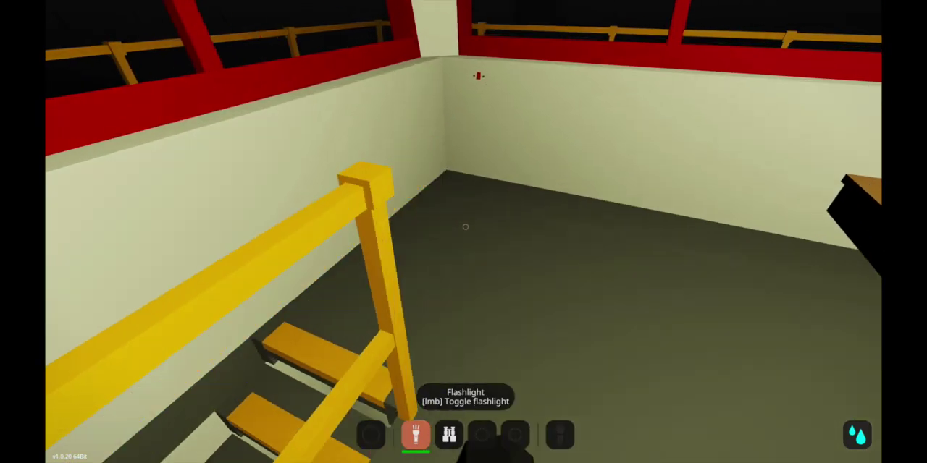
pyautogui.press('w')
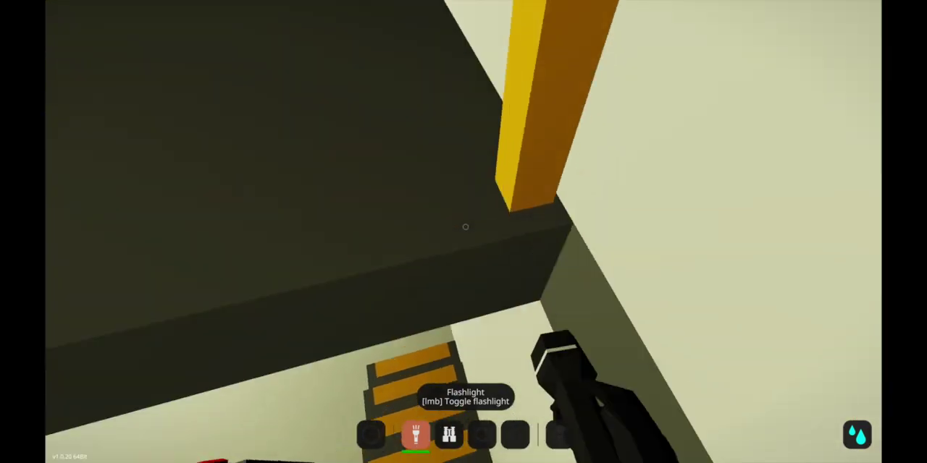
pyautogui.press('w')
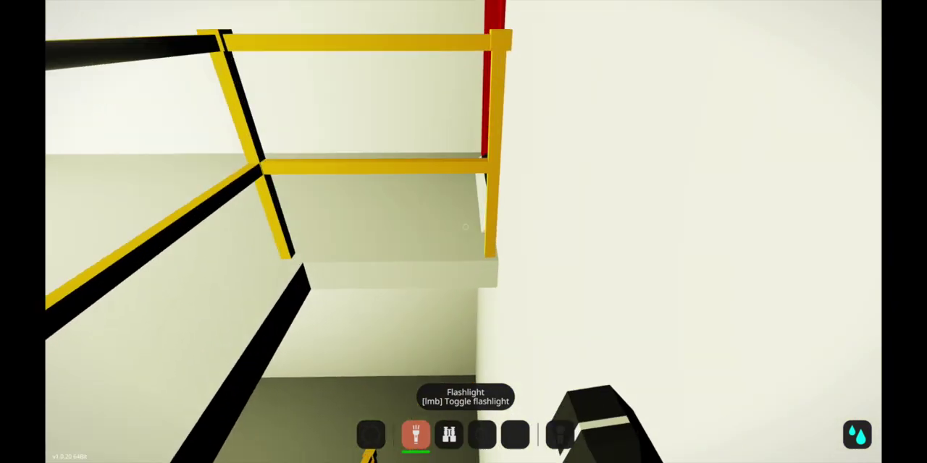
pyautogui.press('w')
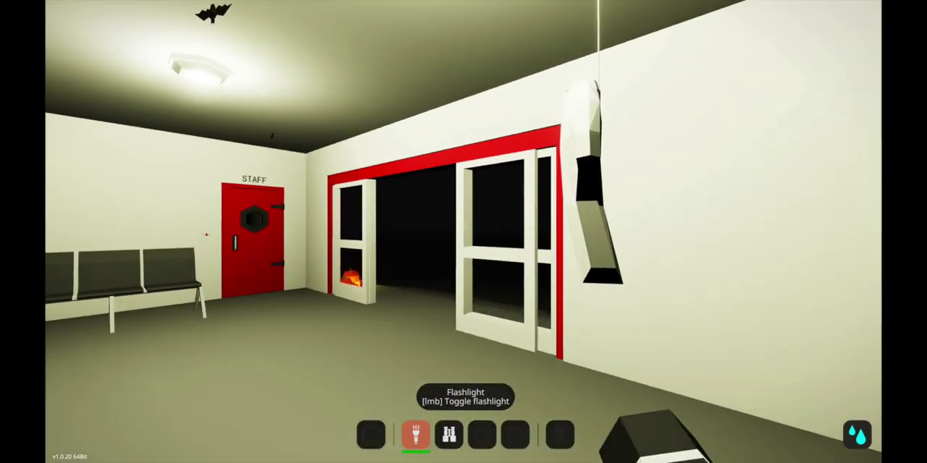
pyautogui.press('w')
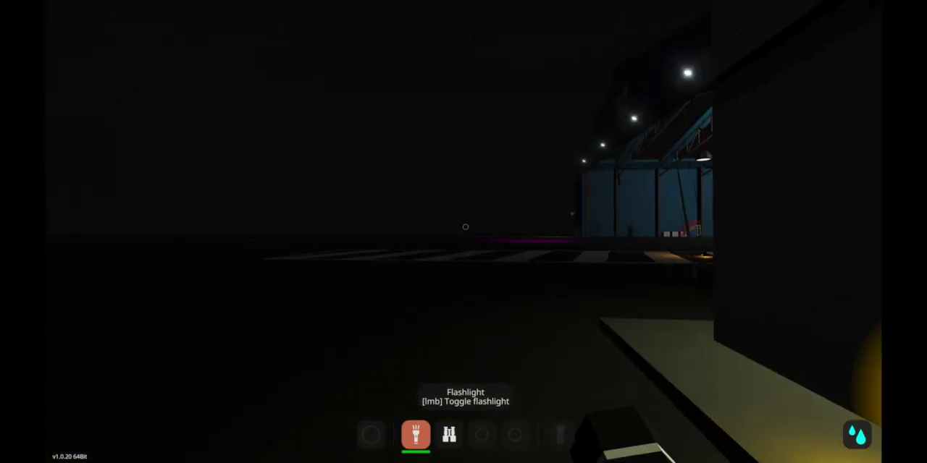
# Cross to the hangar with the flashlight on, then spawn a boat at the workbench and board it
pyautogui.press('w')
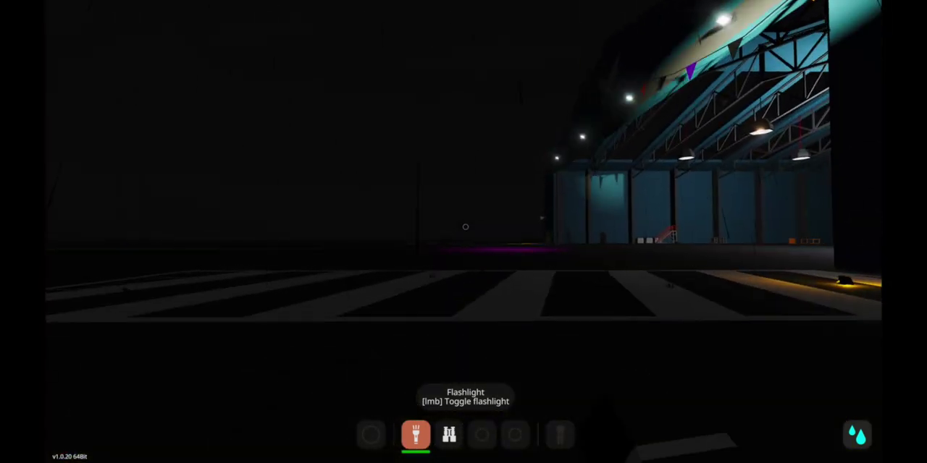
pyautogui.press('w')
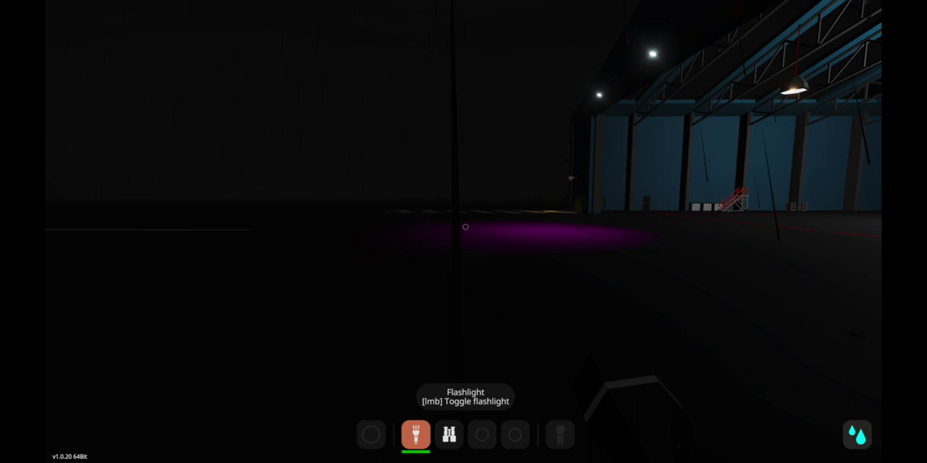
pyautogui.click(466, 227)
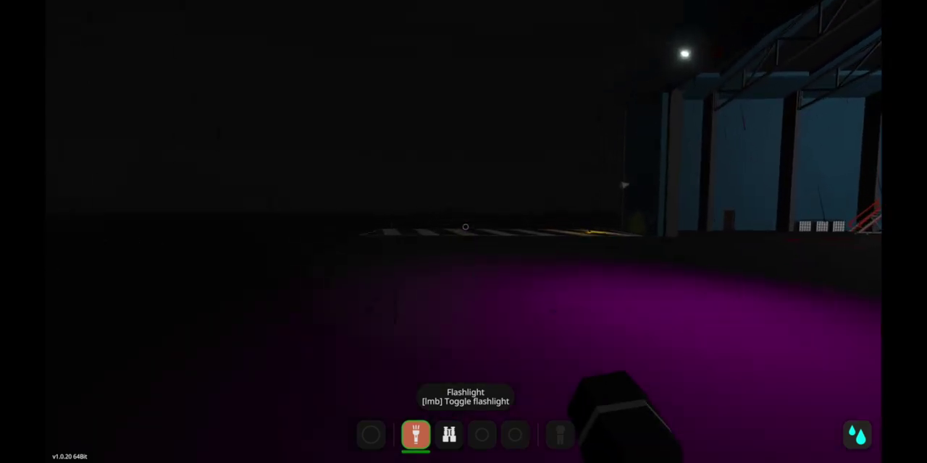
pyautogui.press('w')
pyautogui.press('w')
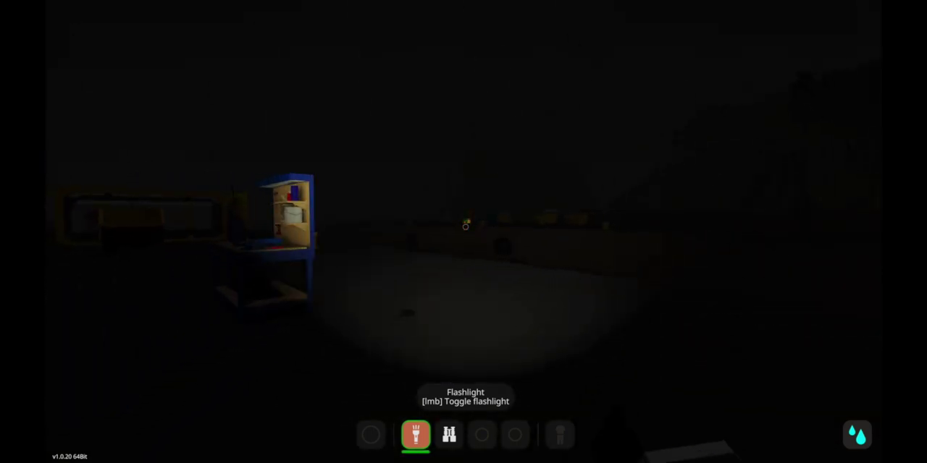
pyautogui.press('w')
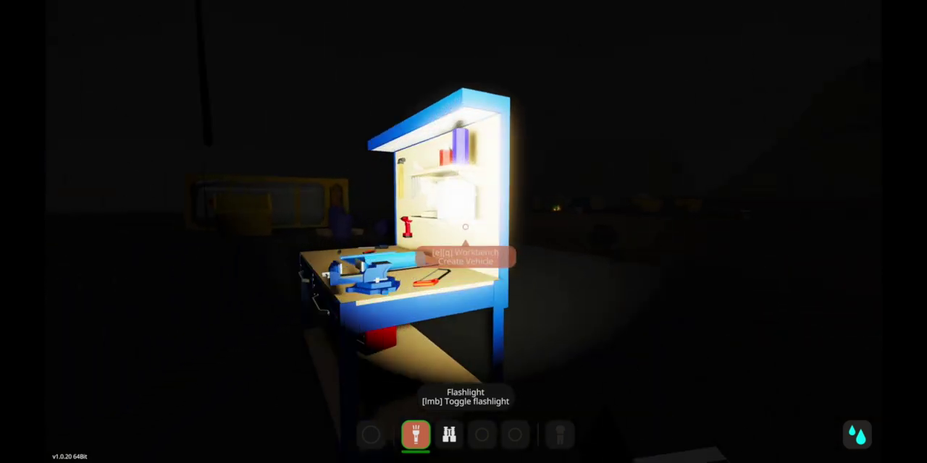
pyautogui.press('e')
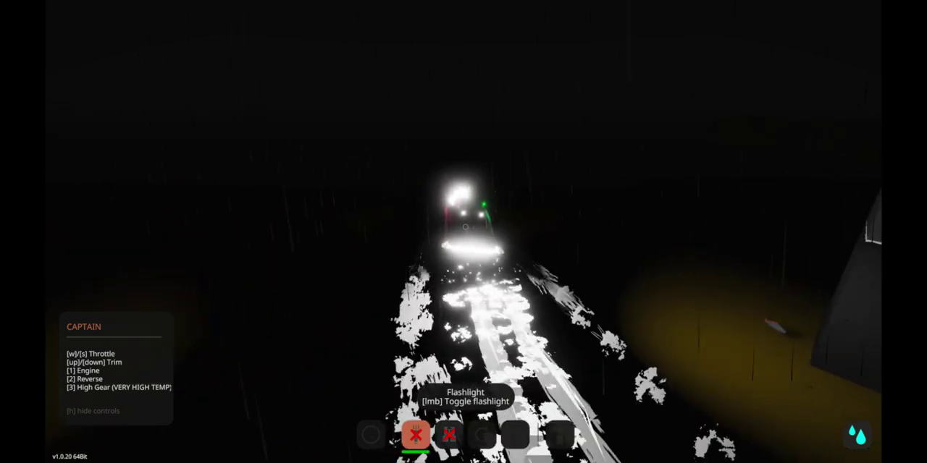
# Steer the boat hard left and check the world map twice, panning toward the island
pyautogui.press('a')
pyautogui.press('m')
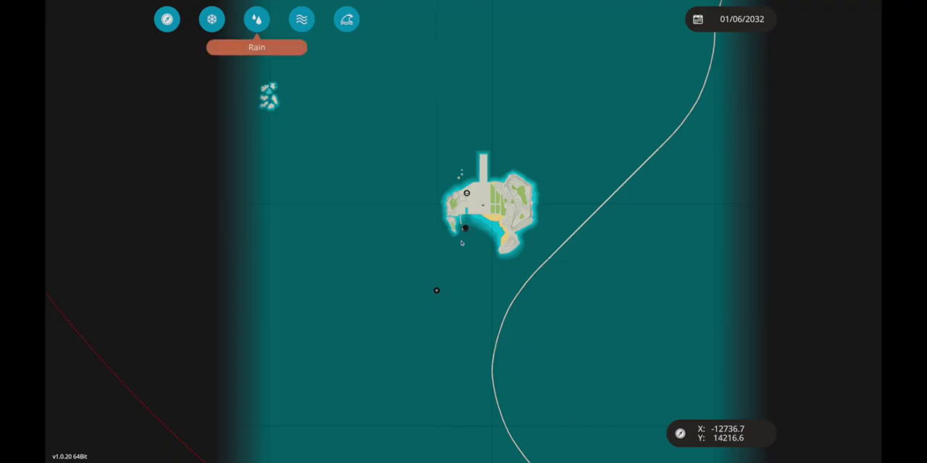
pyautogui.scroll(5, 435, 273)
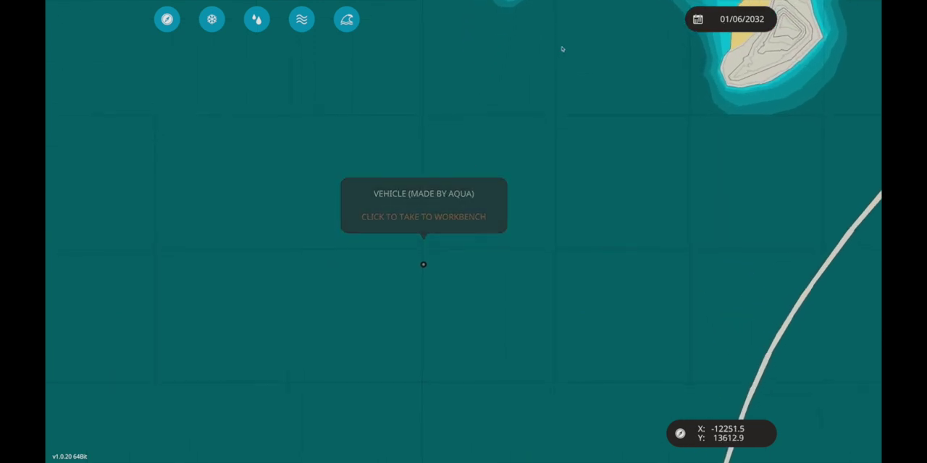
pyautogui.moveTo(530, 245); pyautogui.dragTo(629, 95)
pyautogui.press('m')
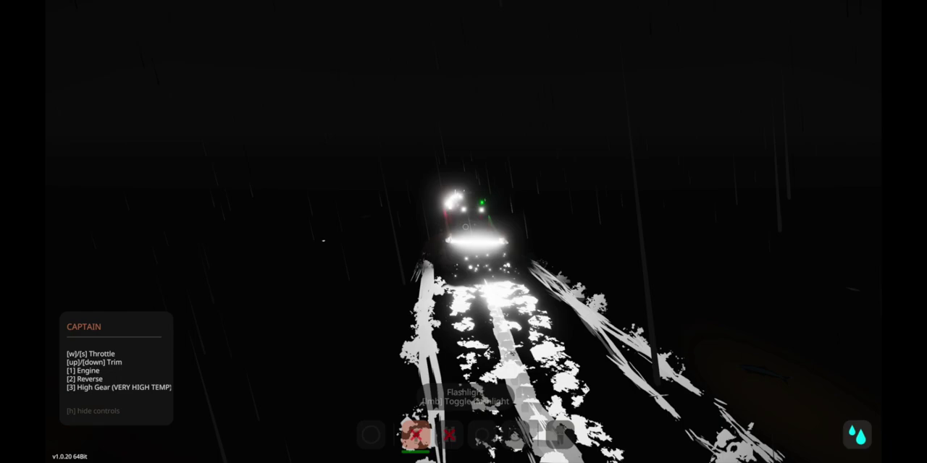
pyautogui.press('m')
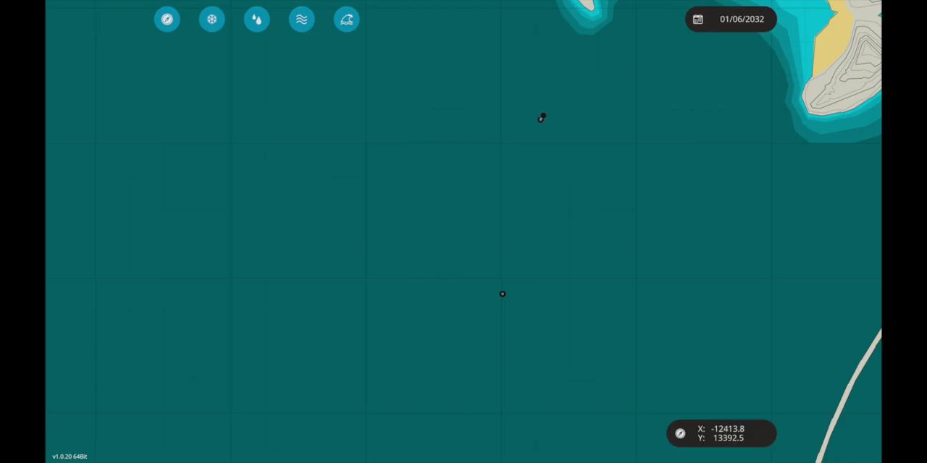
pyautogui.press('m')
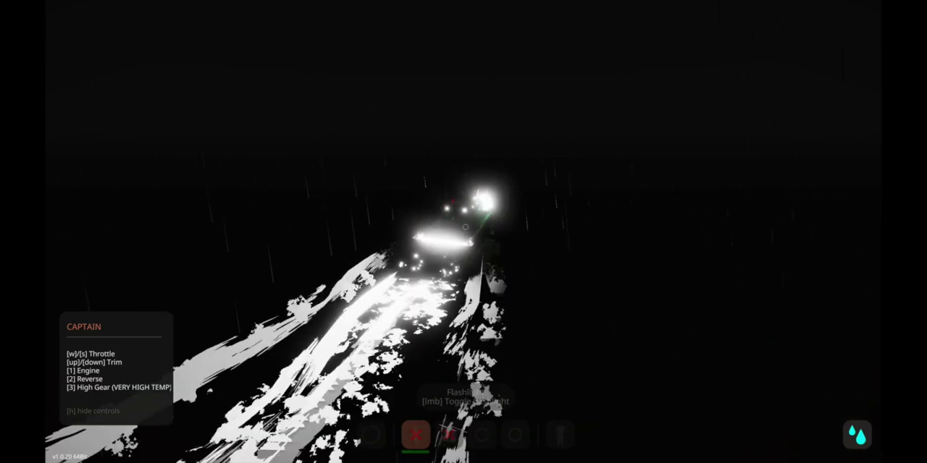
# In first-person view, walk out the cabin door onto the deck and drop into the water
pyautogui.press('f')
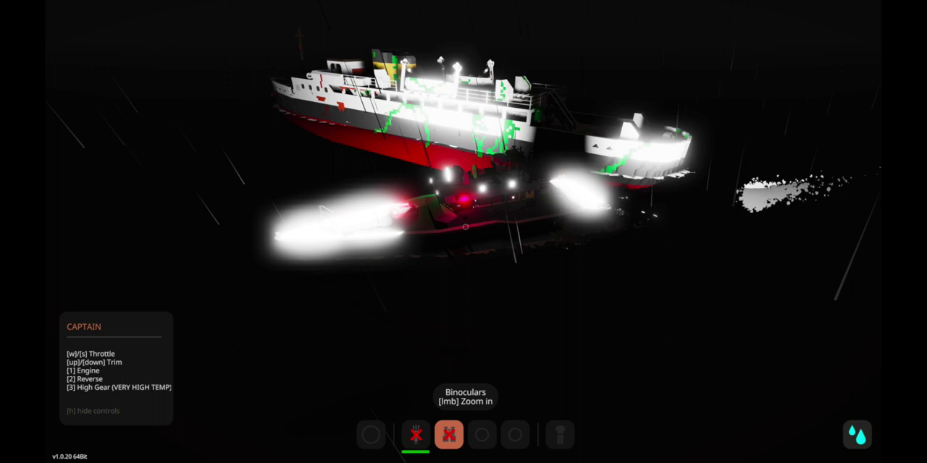
pyautogui.press('c')
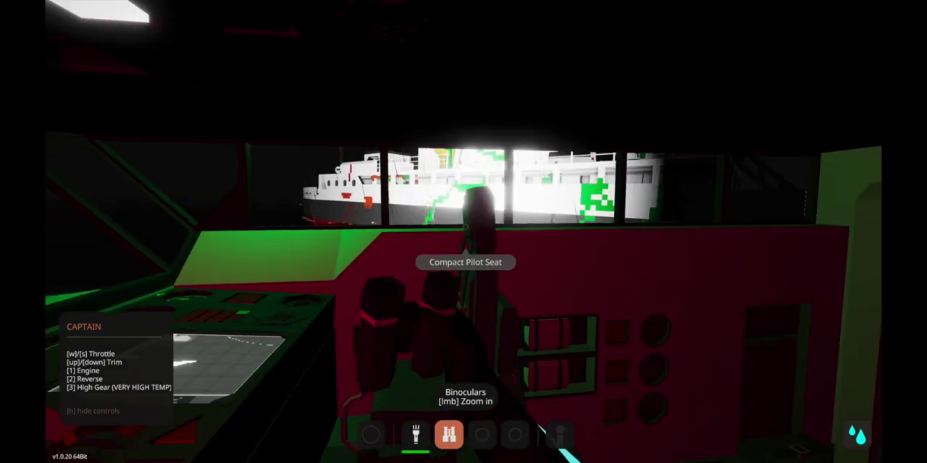
pyautogui.press('w')
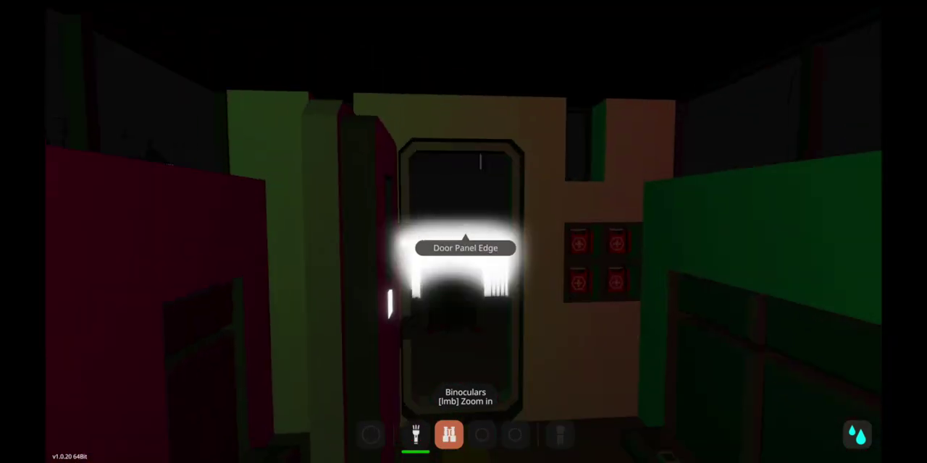
pyautogui.press('w')
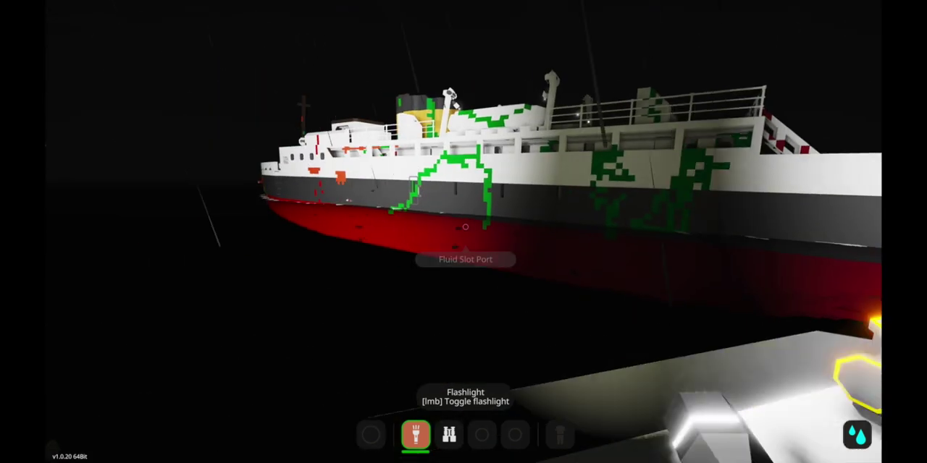
pyautogui.press('w')
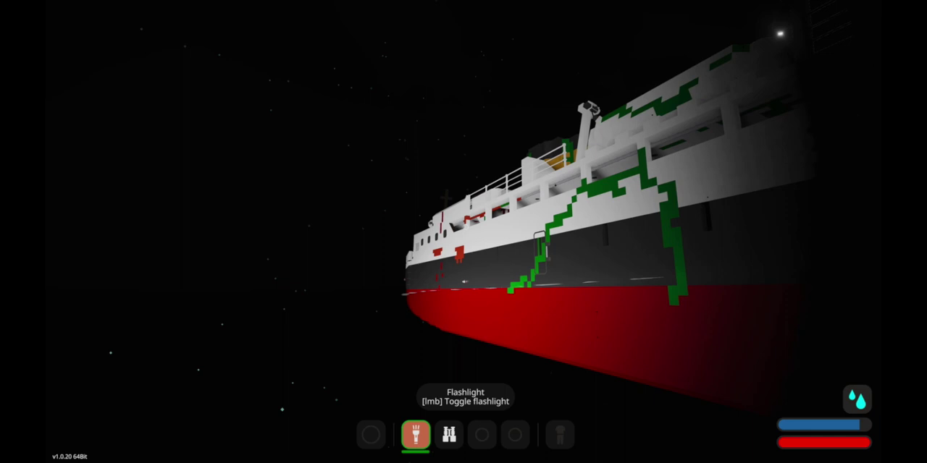
# Swim to the liner's hull, toggle the flashlight, and climb the ladder through the hatch
pyautogui.press('w')
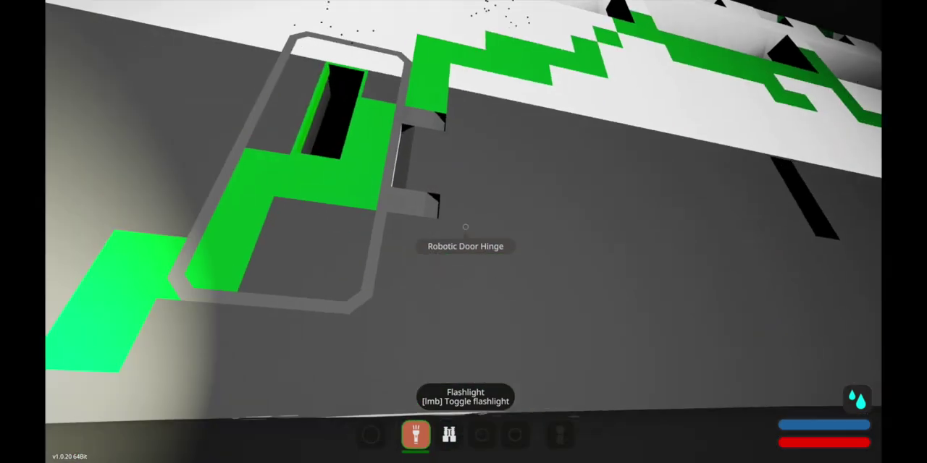
pyautogui.click(466, 227)
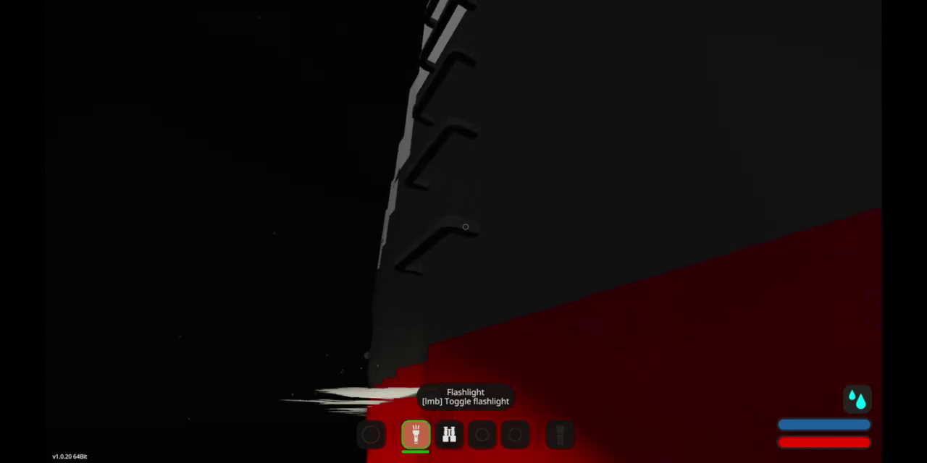
pyautogui.click(466, 226)
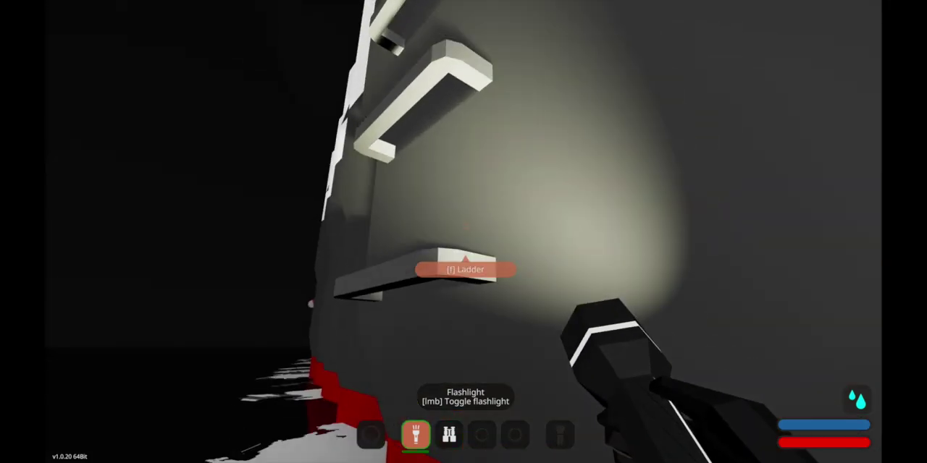
pyautogui.press('f')
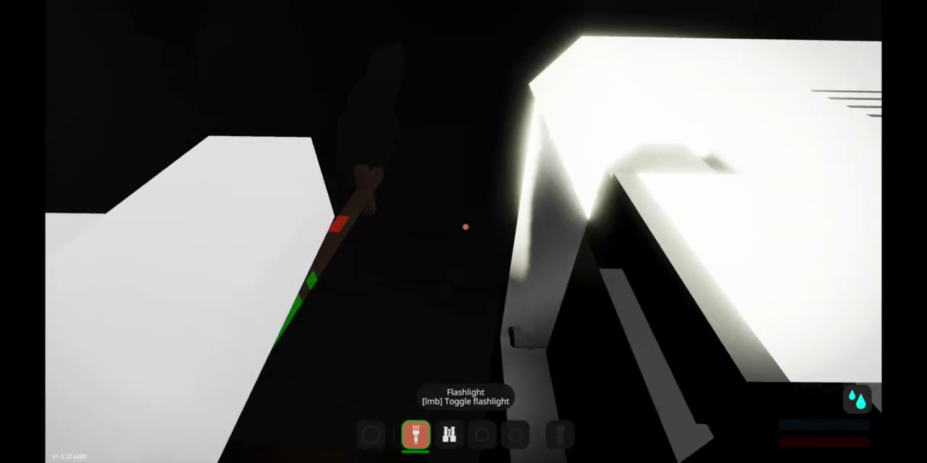
# Cross the hangar past the green-striped pole and walk down the long white corridor
pyautogui.press('w')
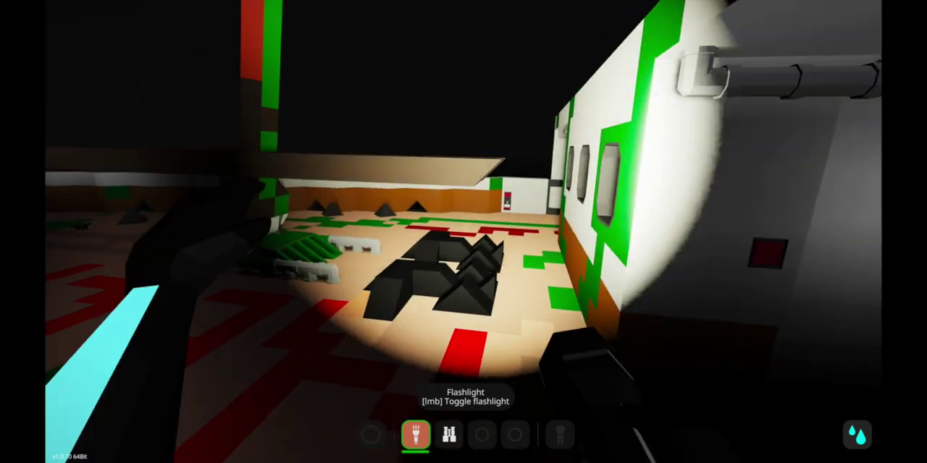
pyautogui.press('w')
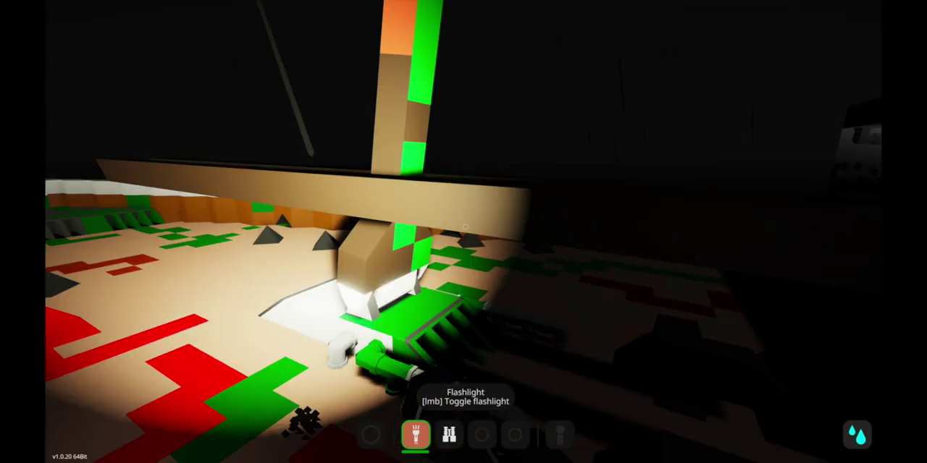
pyautogui.press('w')
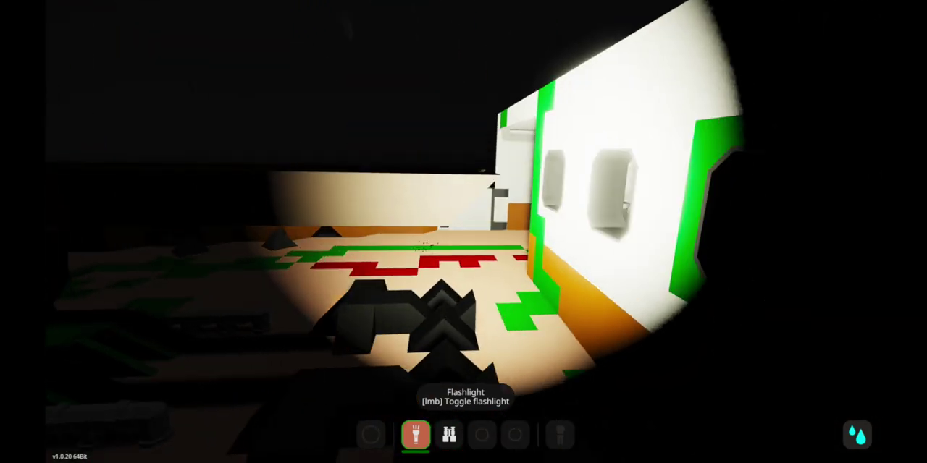
pyautogui.press('w')
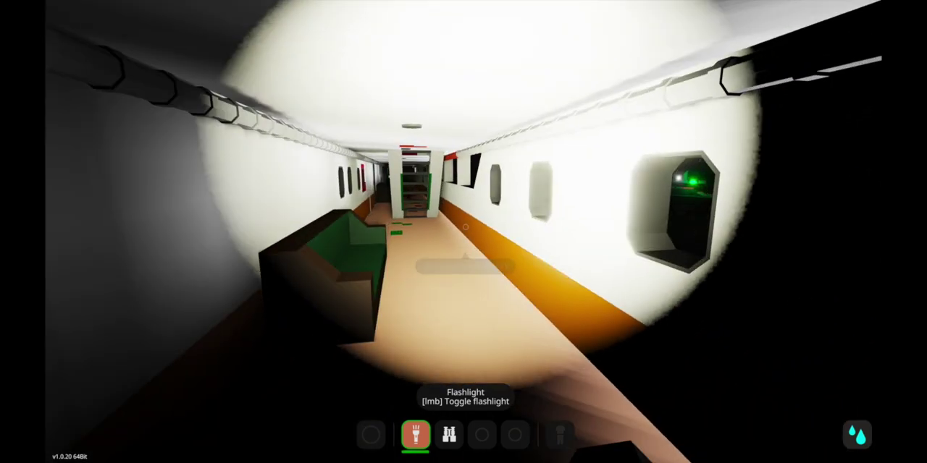
pyautogui.press('w')
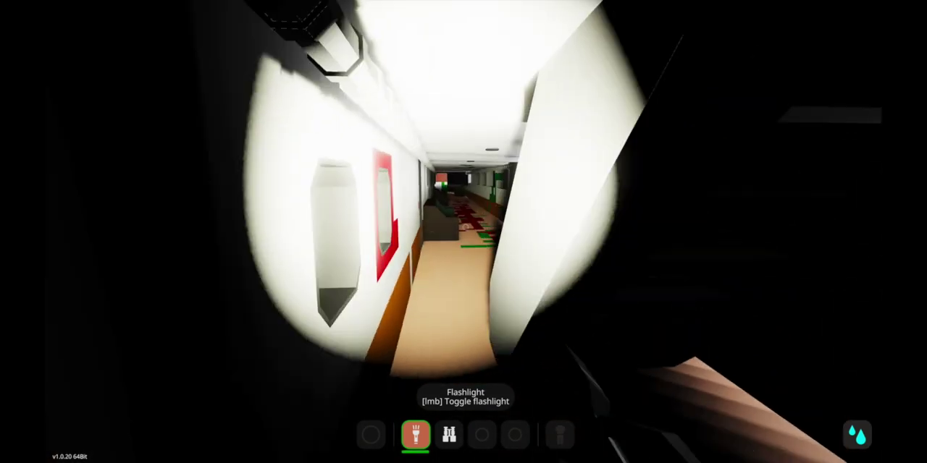
pyautogui.press('w')
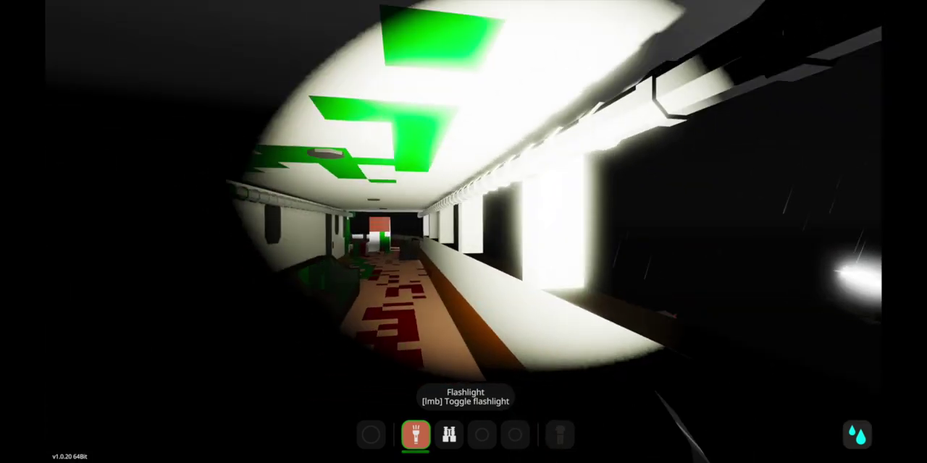
pyautogui.press('w')
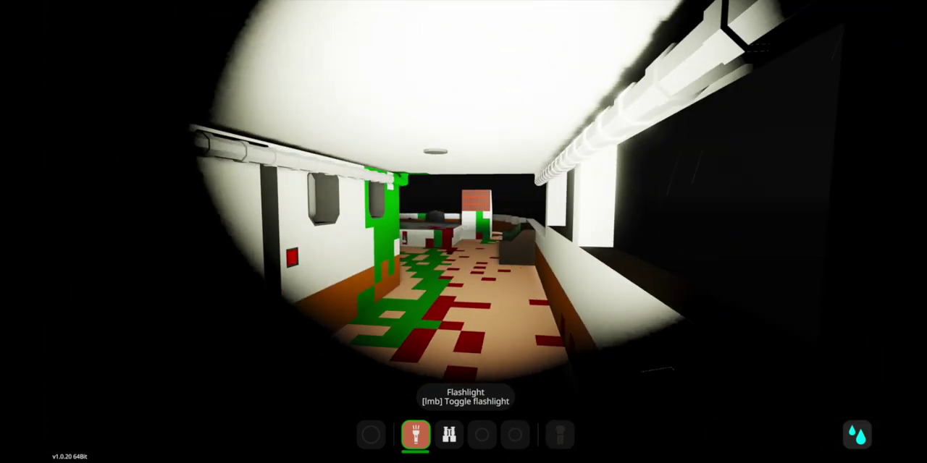
# Step out onto the deck, pass the orange container, and head toward the bow hatch
pyautogui.press('w')
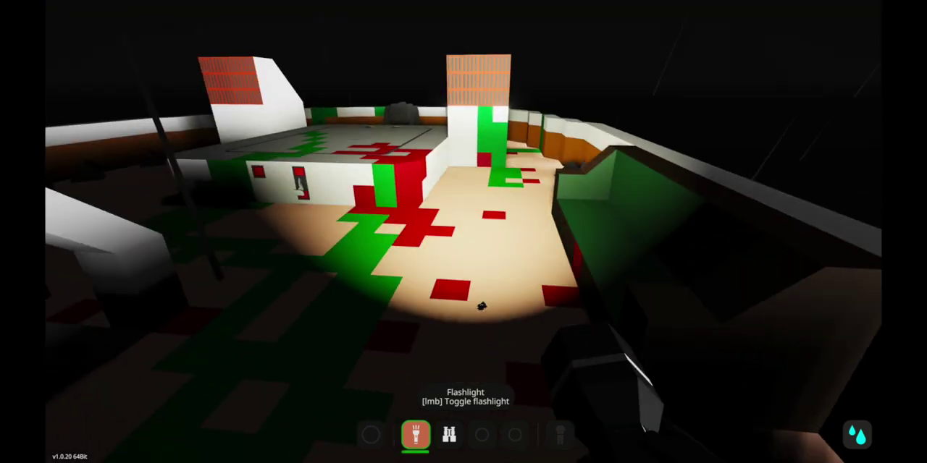
pyautogui.press('w')
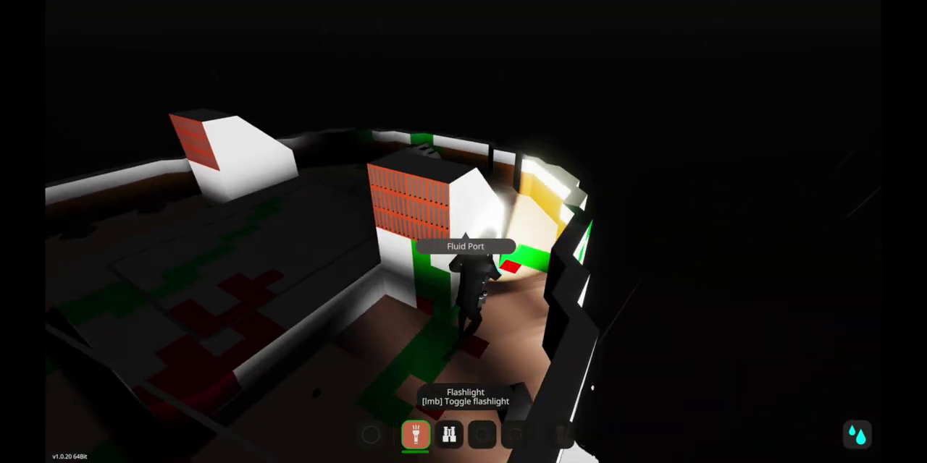
pyautogui.press('w')
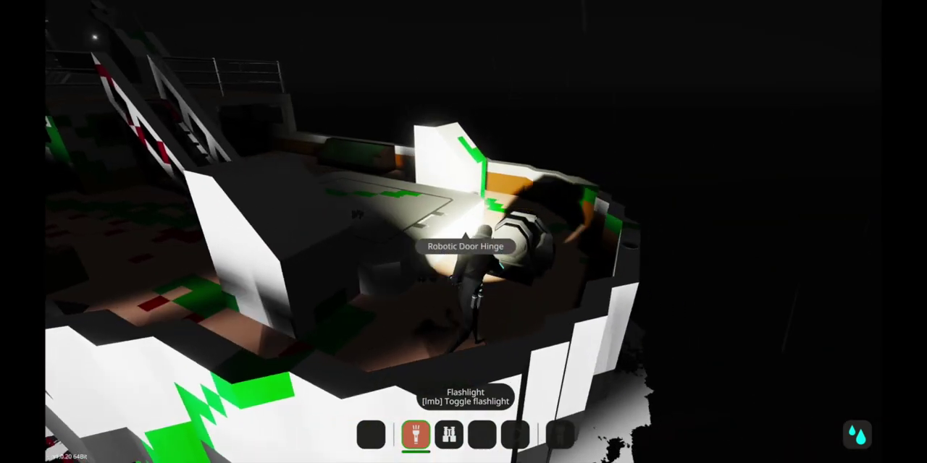
pyautogui.press('w')
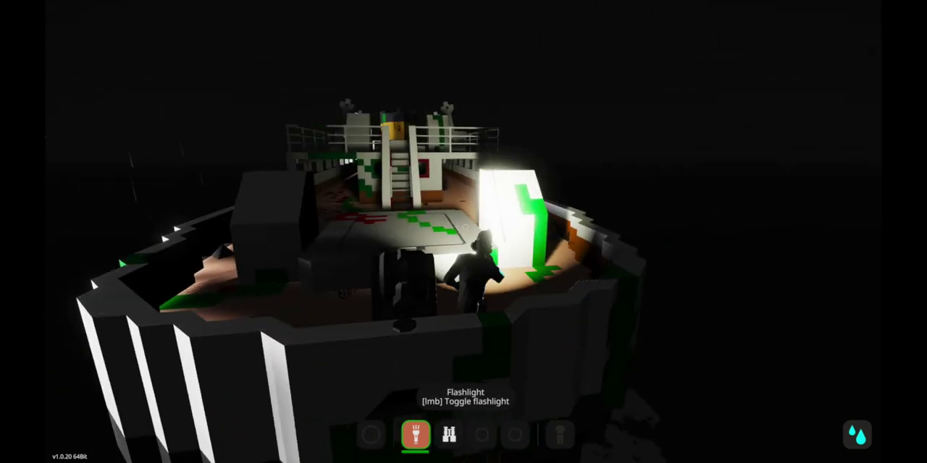
pyautogui.press('w')
pyautogui.press('w')
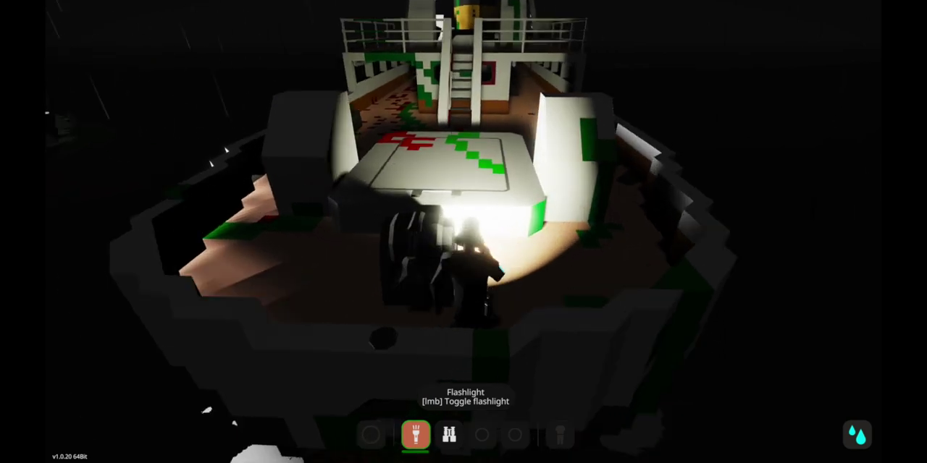
pyautogui.scroll(5, 464, 232)
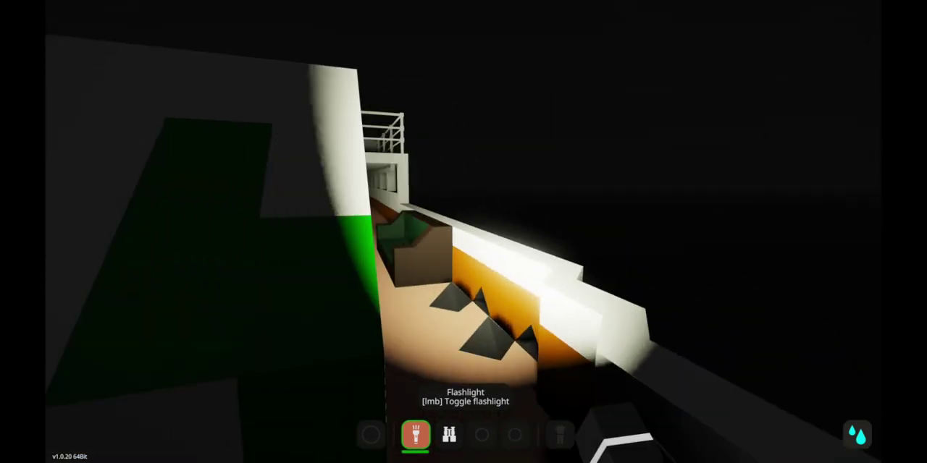
# Enter the checkered-carpet corridor, switch off the flashlight, and turn off the cabin wall toggle
pyautogui.press('w')
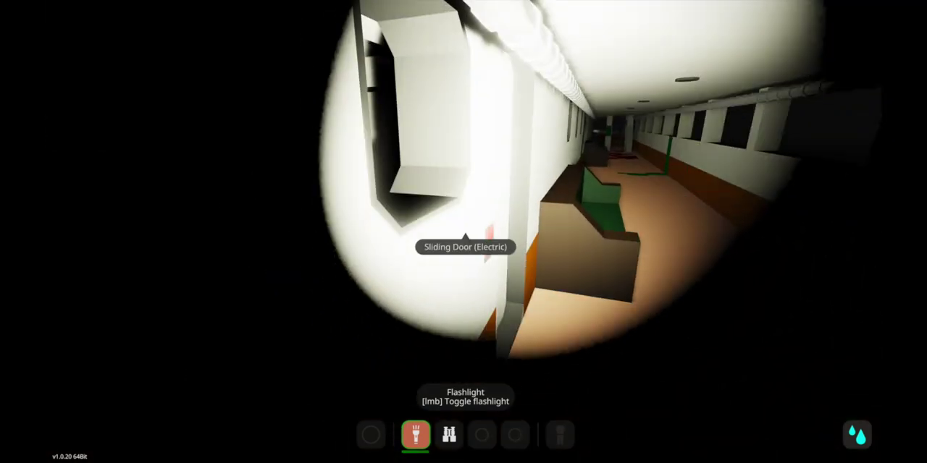
pyautogui.press('w')
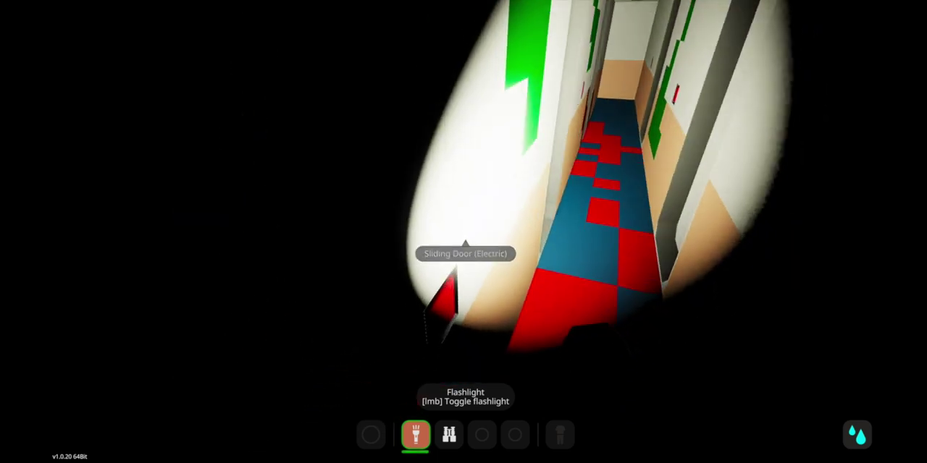
pyautogui.click(465, 227)
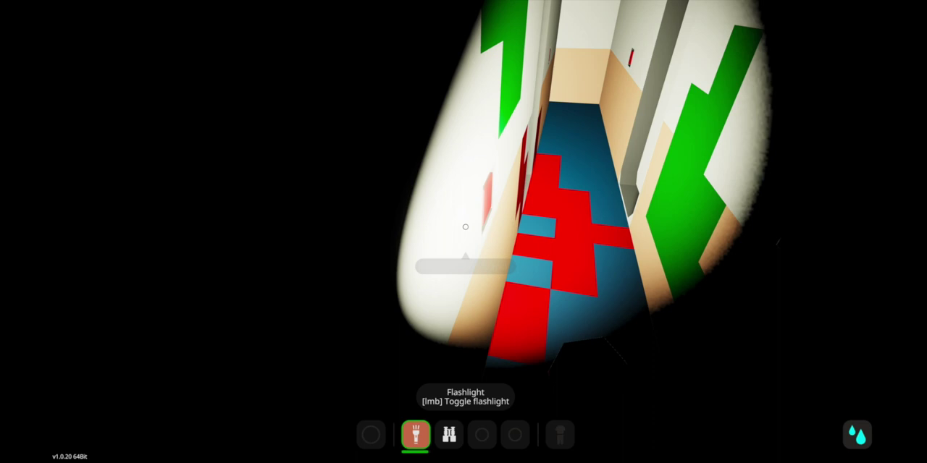
pyautogui.press('e')
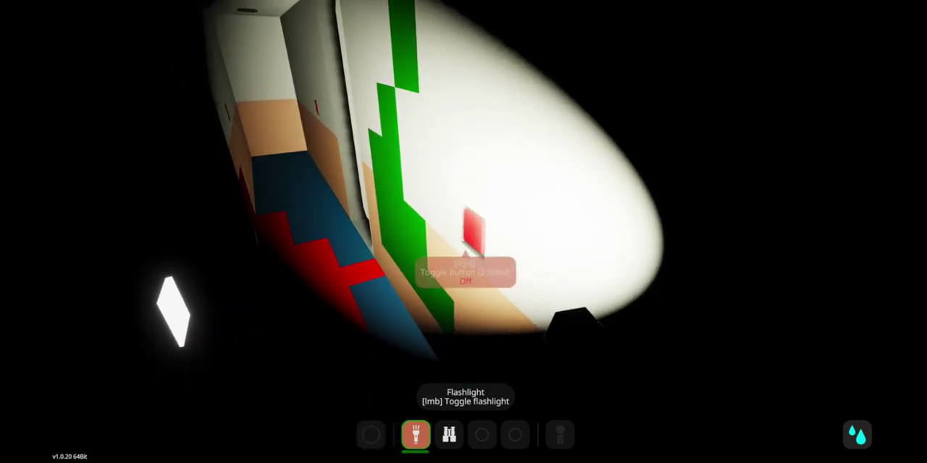
# Walk through the corridor into the bunk-bed cabin and the next room, looking around
pyautogui.press('w')
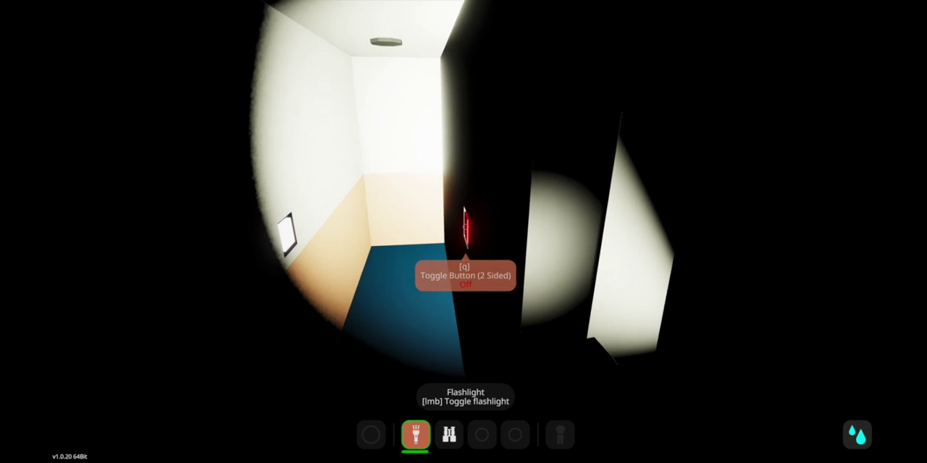
pyautogui.press('w')
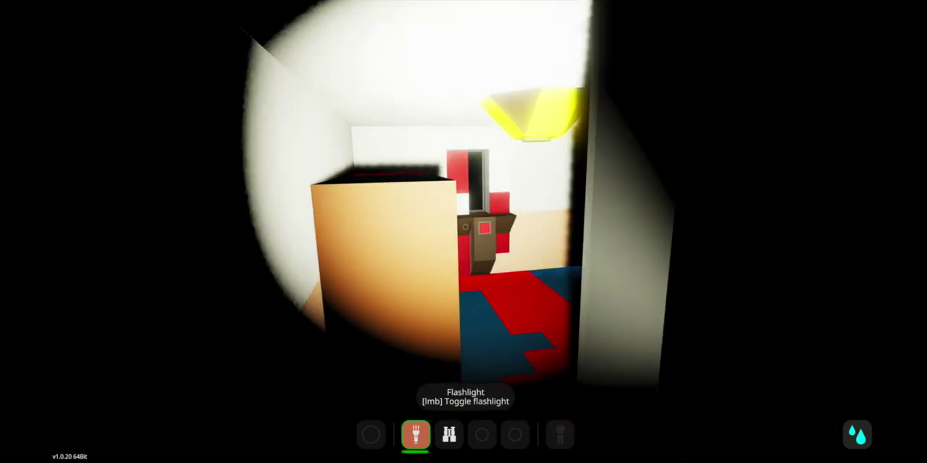
pyautogui.press('w')
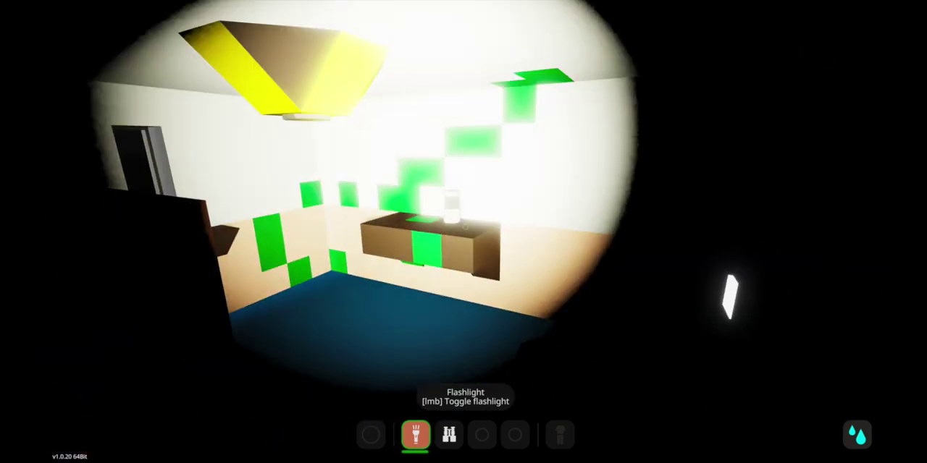
pyautogui.press('w')
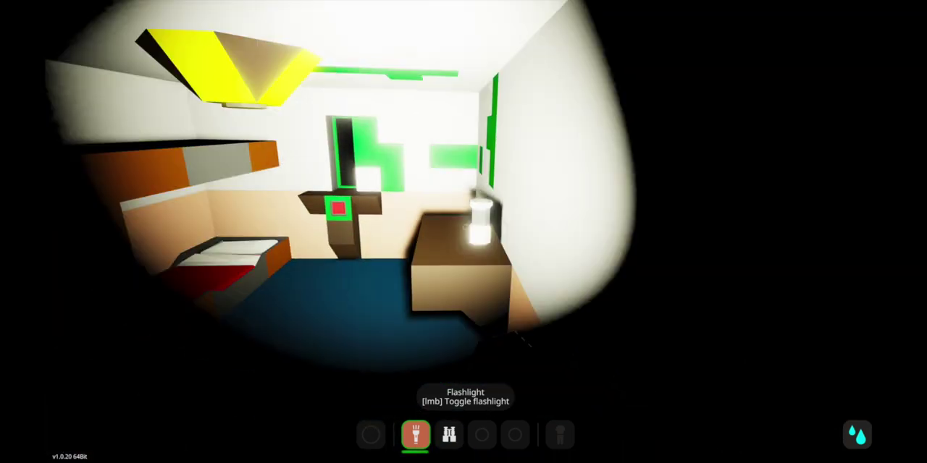
pyautogui.click(465, 226)
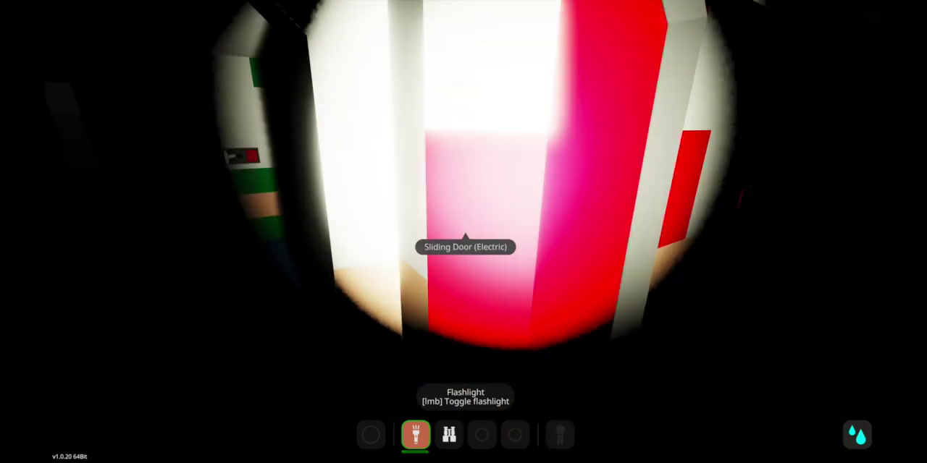
# Cycle the flashlight, flip the wall button by the green wall to cut lights, and enter the hallway
pyautogui.click(465, 227)
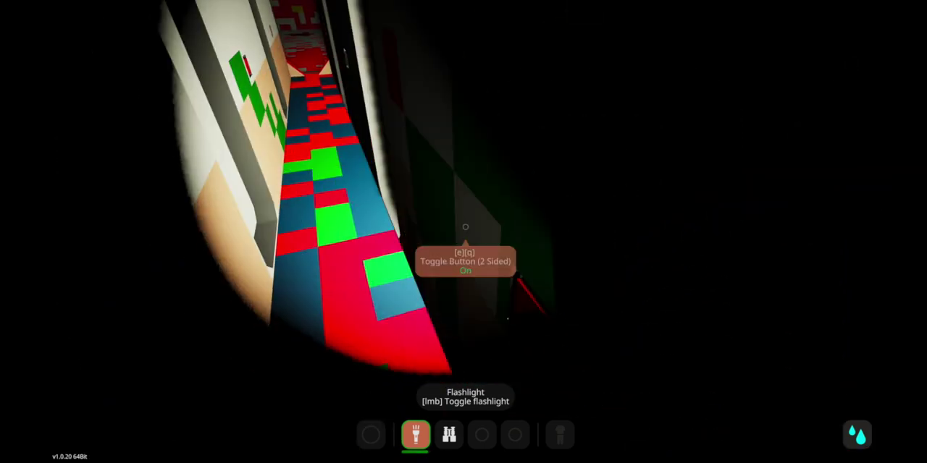
pyautogui.click(465, 227)
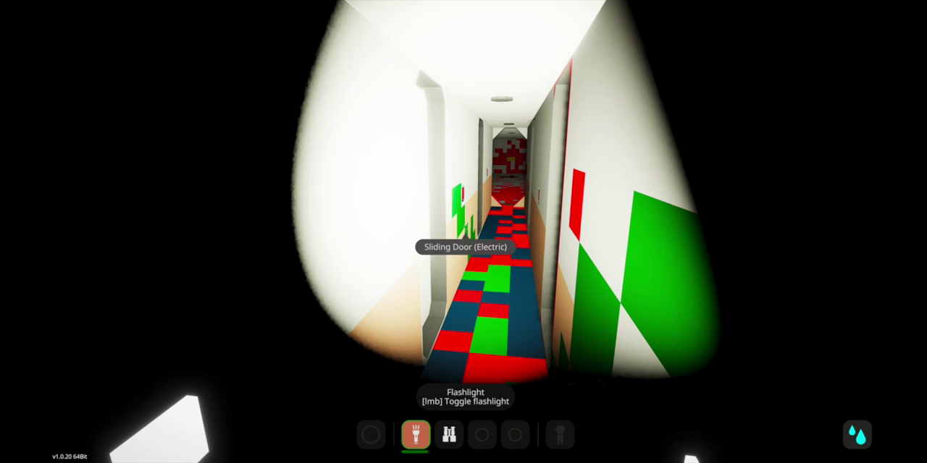
pyautogui.press('w')
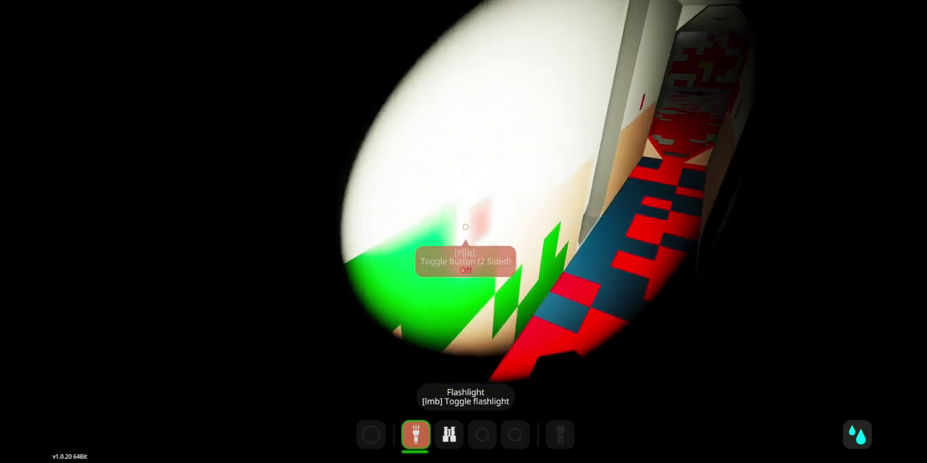
pyautogui.press('e')
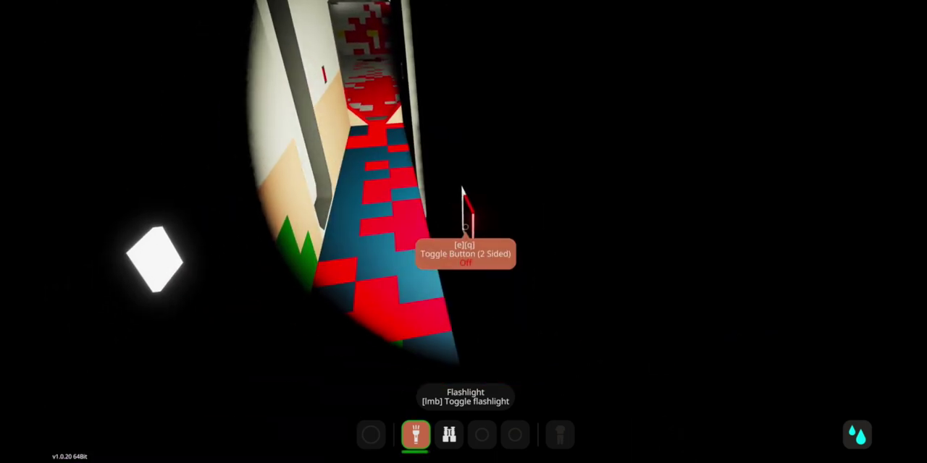
pyautogui.click(465, 227)
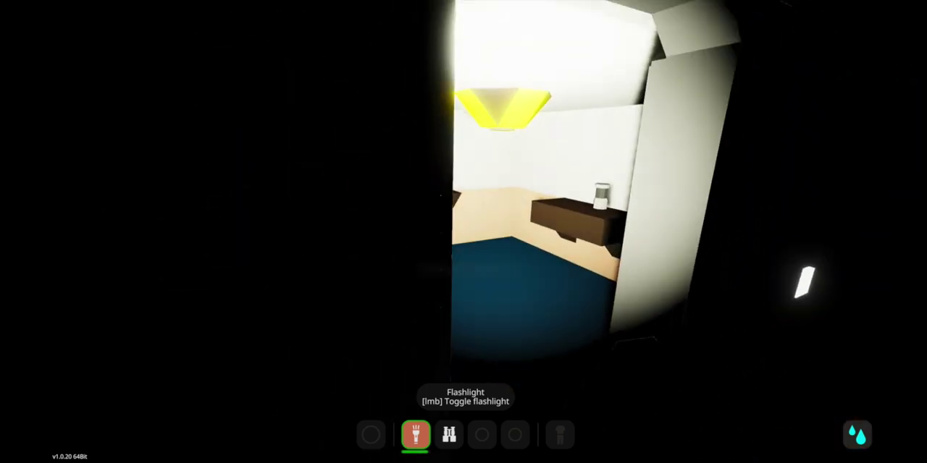
pyautogui.press('w')
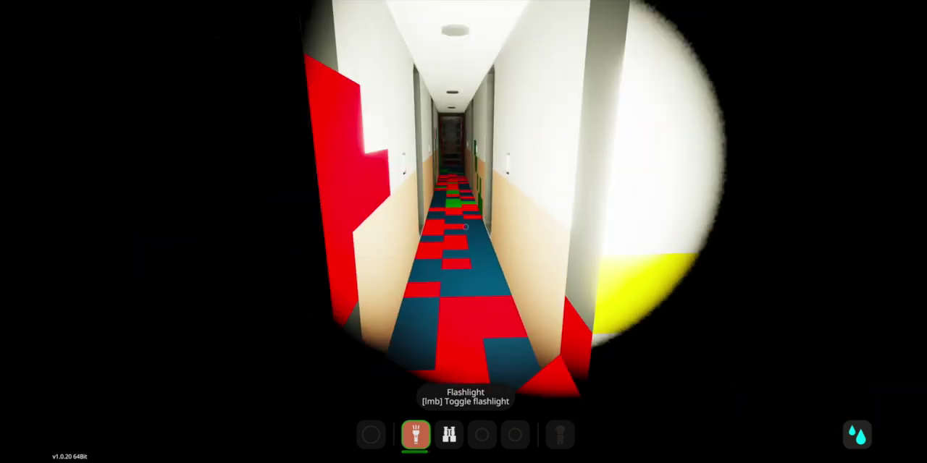
# Search the green-tiled room, the benches doorway, and the dark room behind the sliding door
pyautogui.press('w')
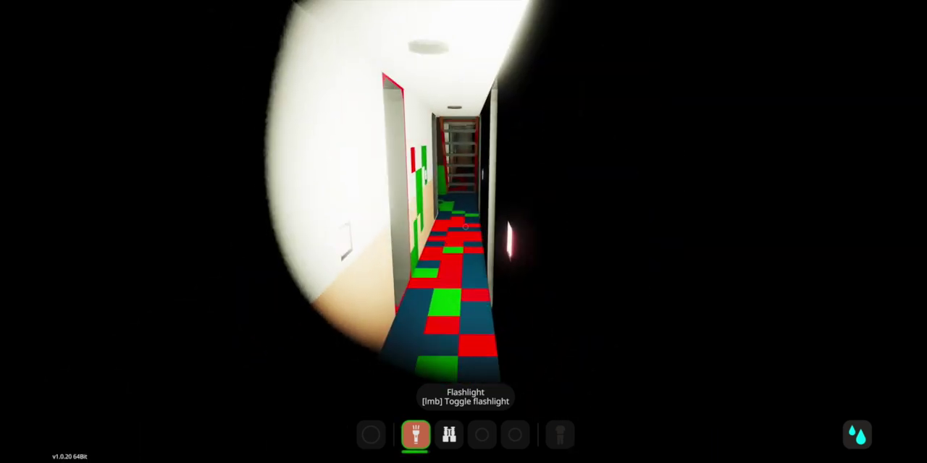
pyautogui.press('w')
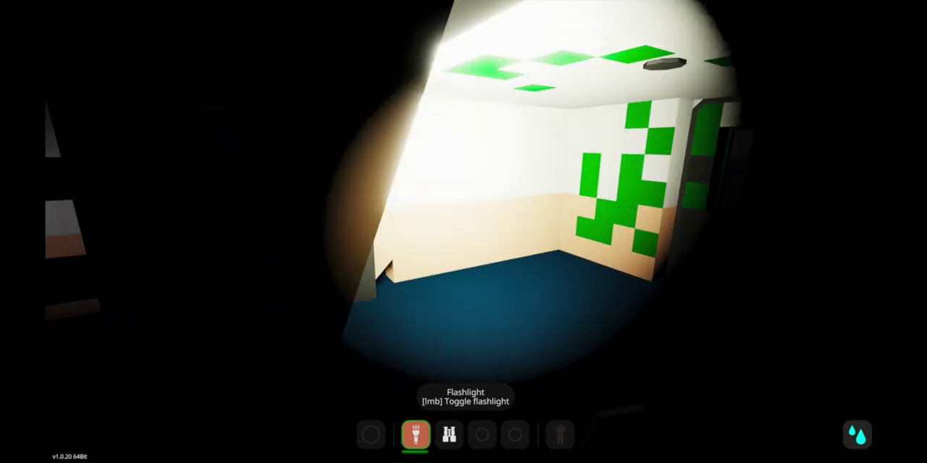
pyautogui.press('w')
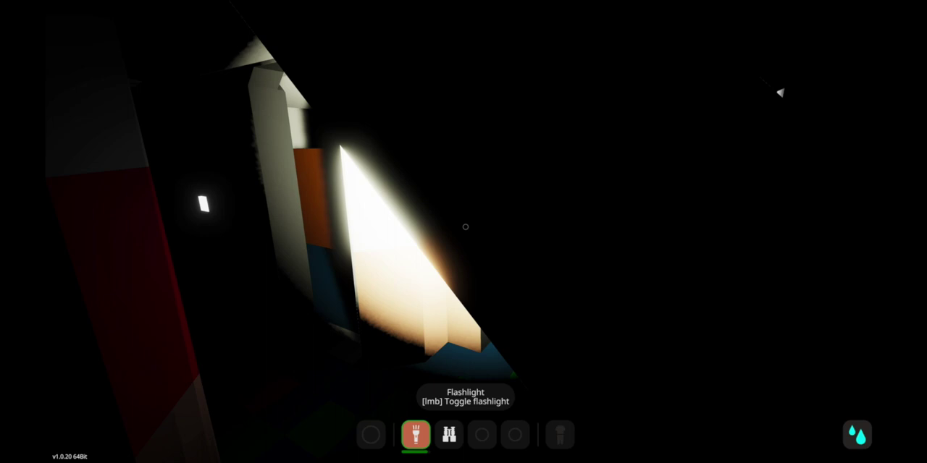
pyautogui.press('w')
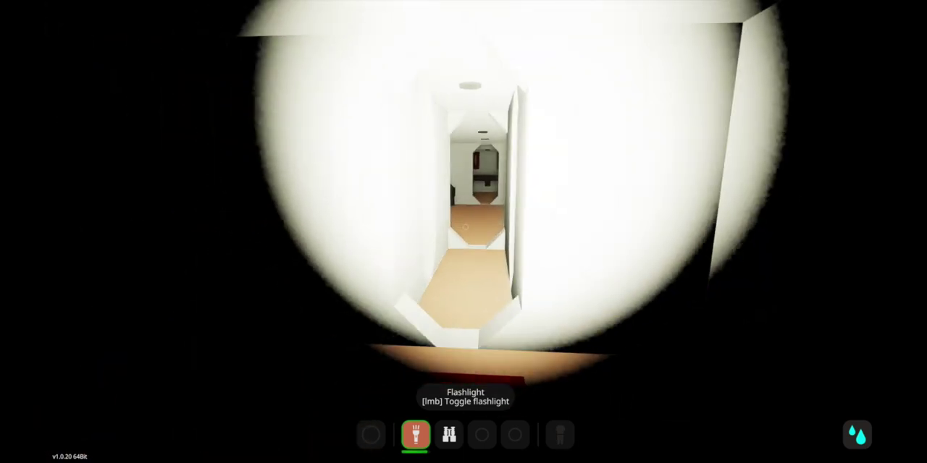
pyautogui.press('w')
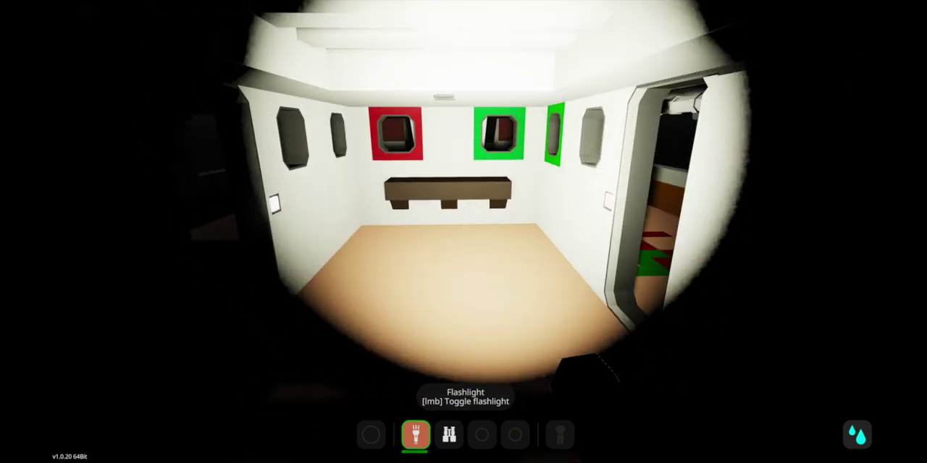
pyautogui.press('w')
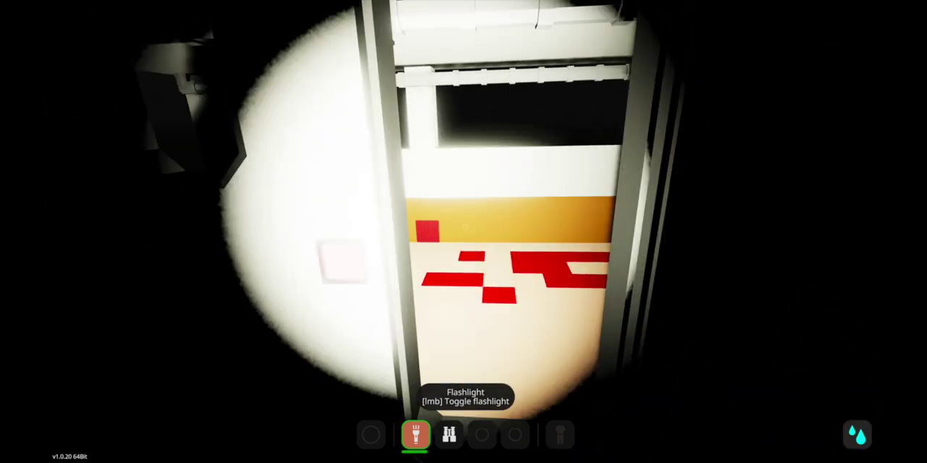
pyautogui.press('w')
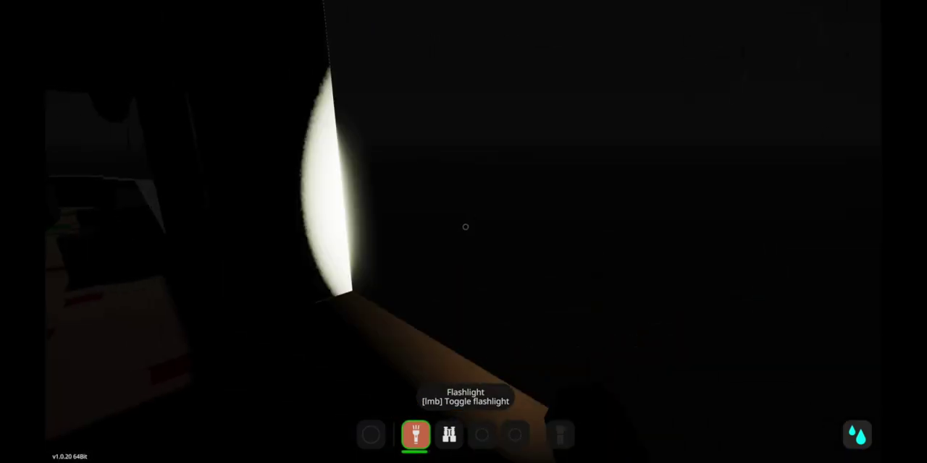
pyautogui.press('w')
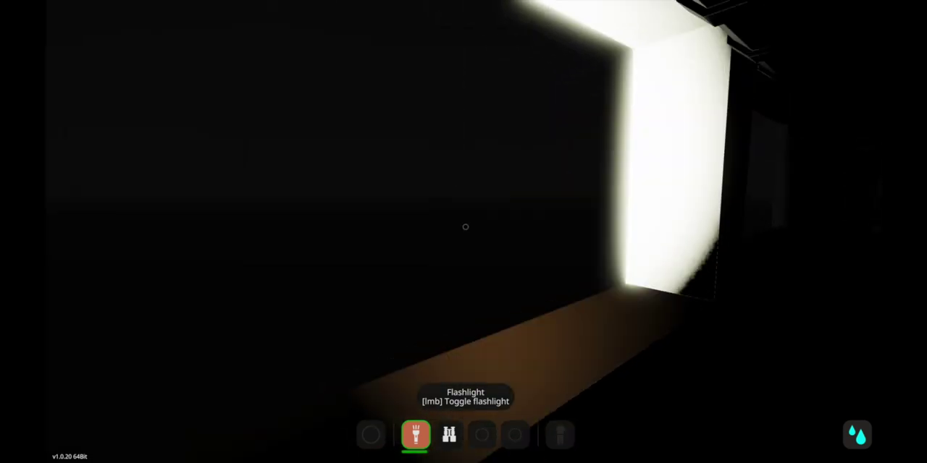
# Walk down the corridor and climb the stairs to the top
pyautogui.press('w')
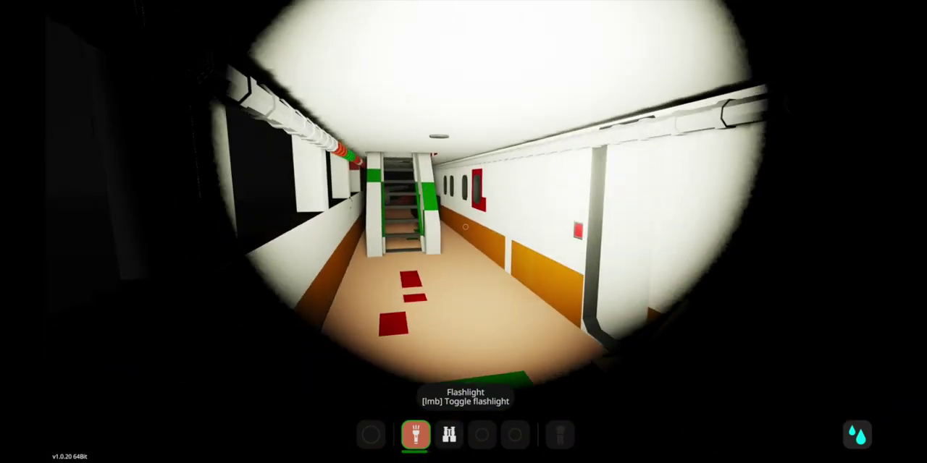
pyautogui.press('w')
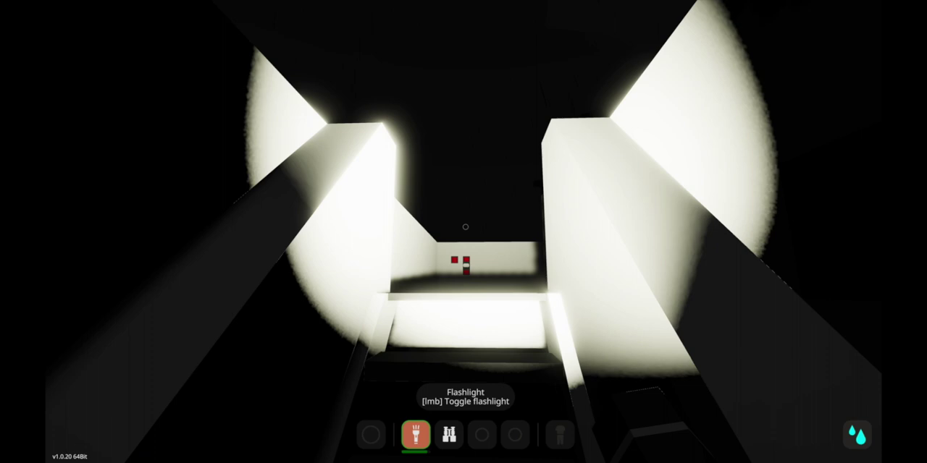
pyautogui.press('w')
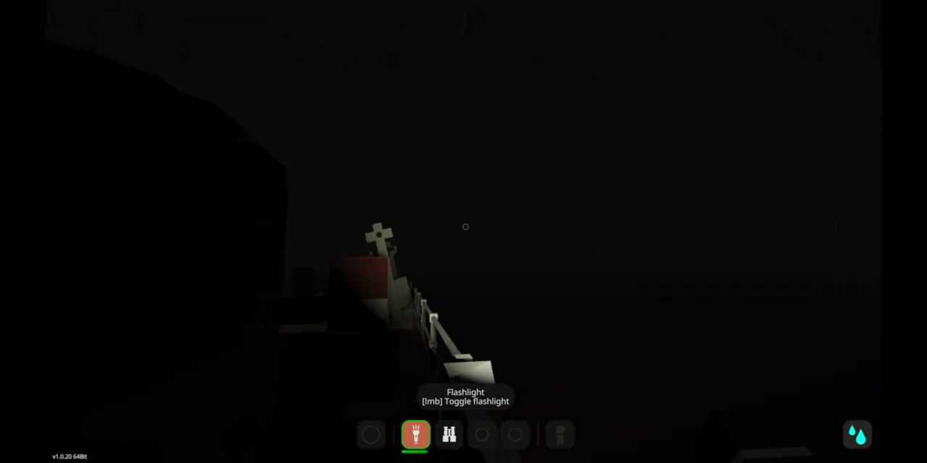
# Cross the open deck to the railing, light up the winch, and turn back to the lifeboat
pyautogui.press('w')
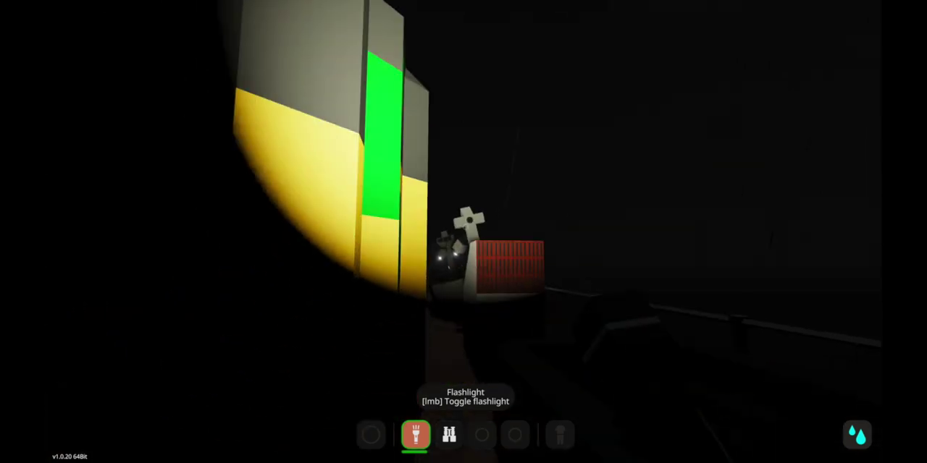
pyautogui.press('w')
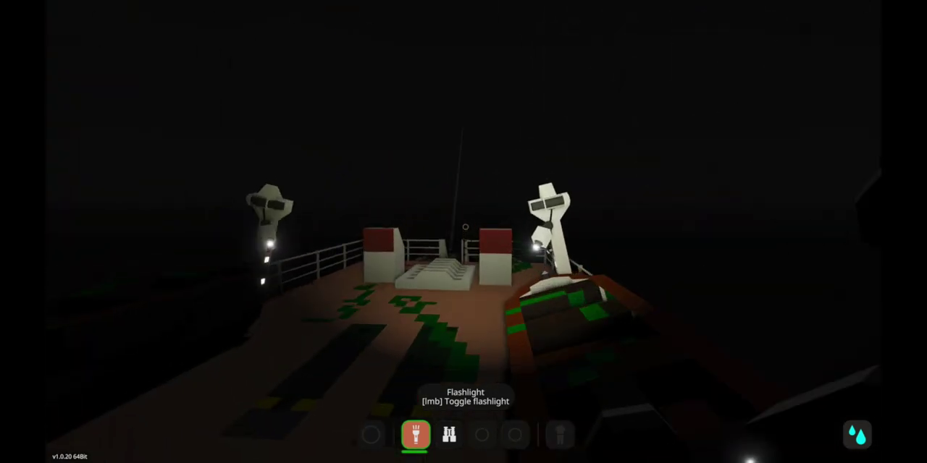
pyautogui.press('w')
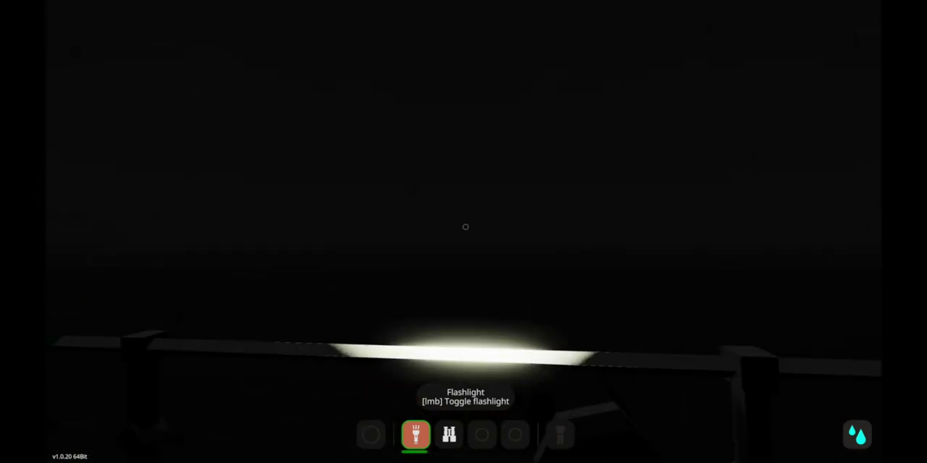
pyautogui.click(465, 227)
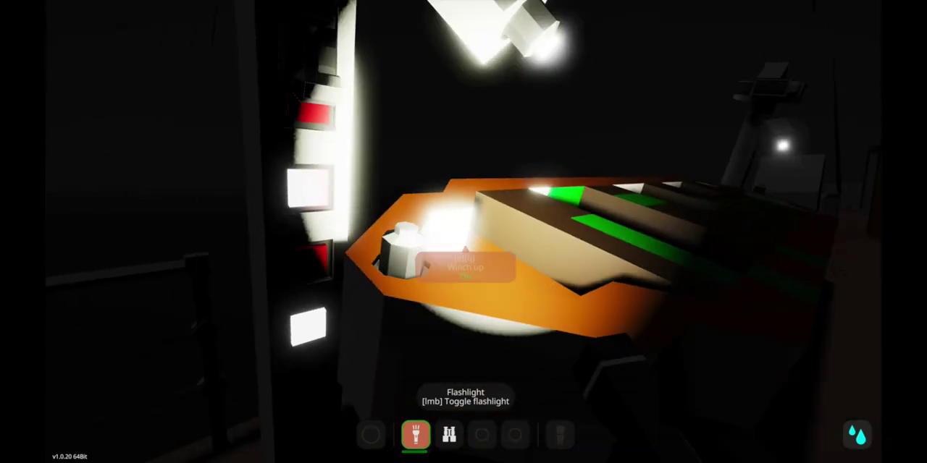
pyautogui.press('s')
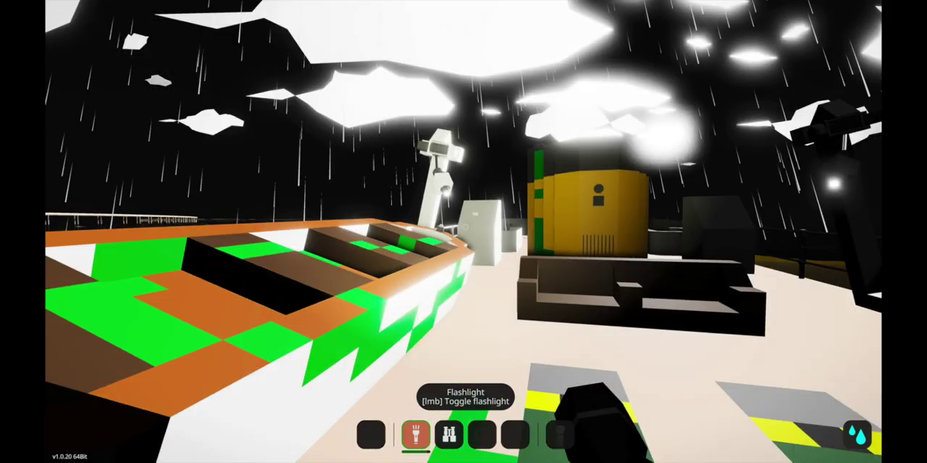
# Walk past the yellow pillar to the helm, view through the green-framed windows, then leave it
pyautogui.press('w')
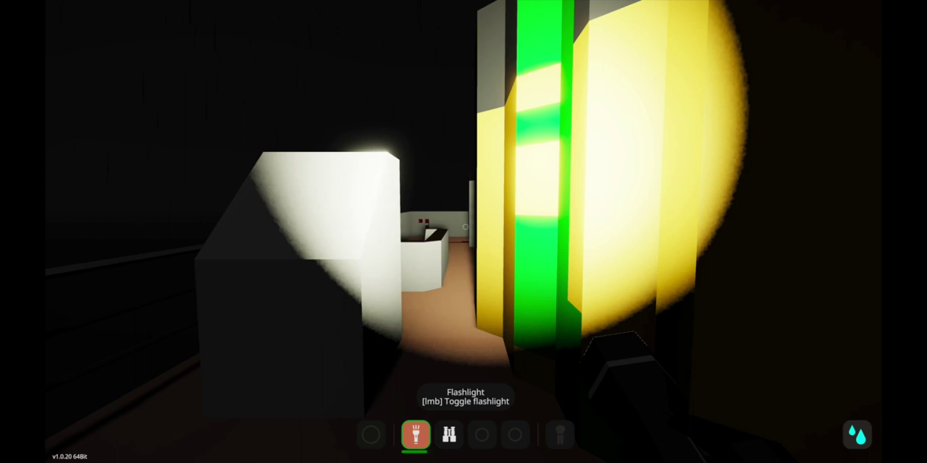
pyautogui.press('w')
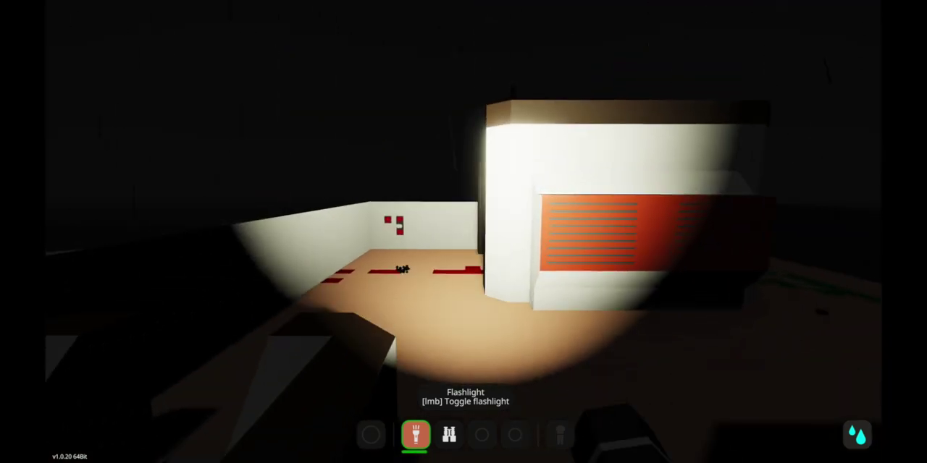
pyautogui.press('w')
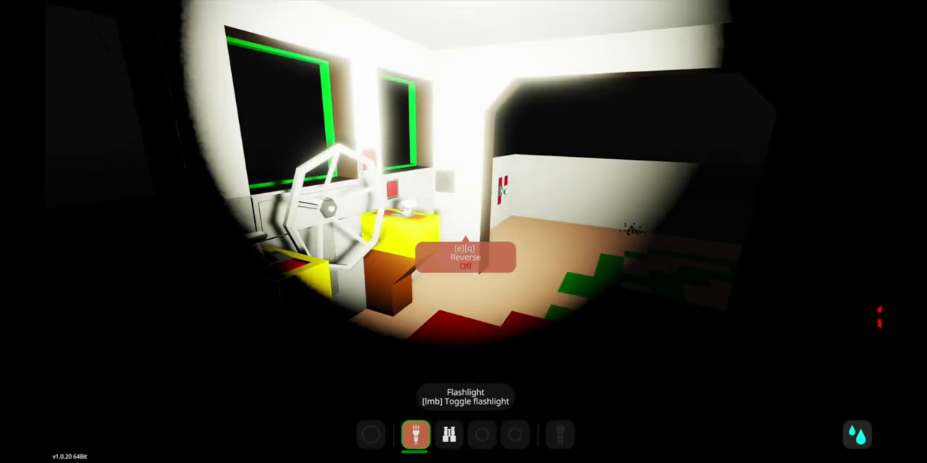
pyautogui.press('f')
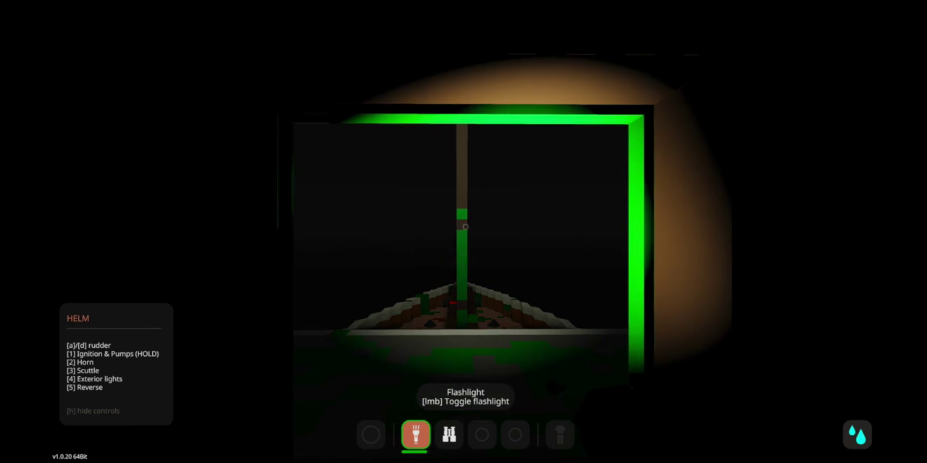
pyautogui.press('f')
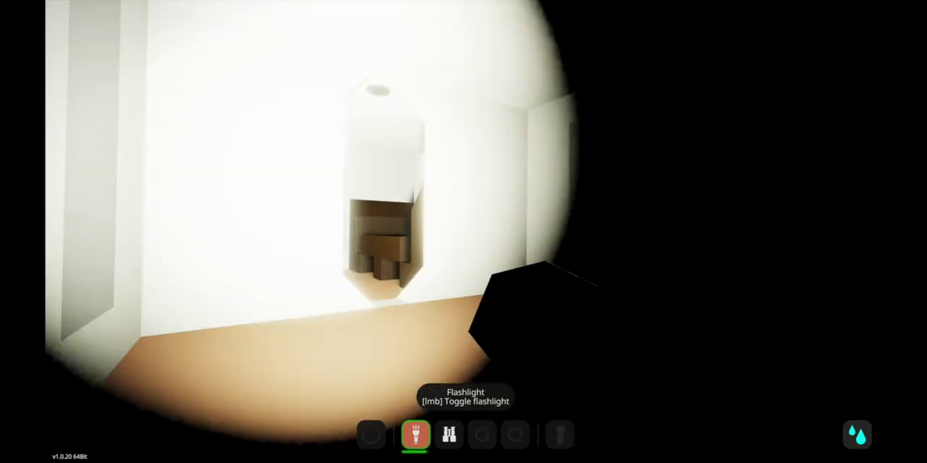
# Walk through the windowed room and corridor to the green-striped ladder, then along the deck
pyautogui.press('w')
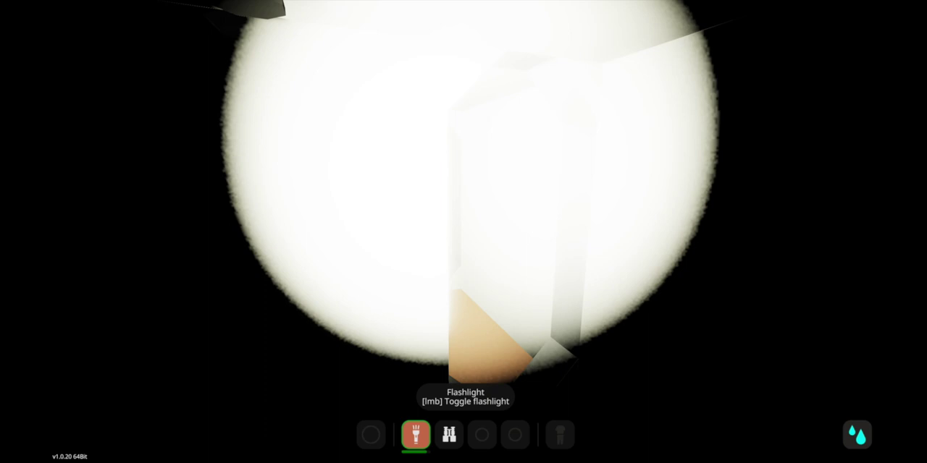
pyautogui.press('w')
pyautogui.press('w')
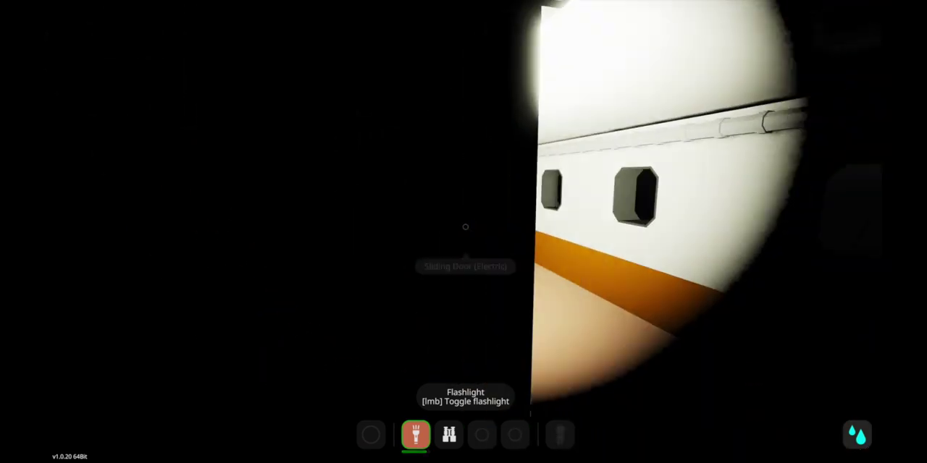
pyautogui.press('w')
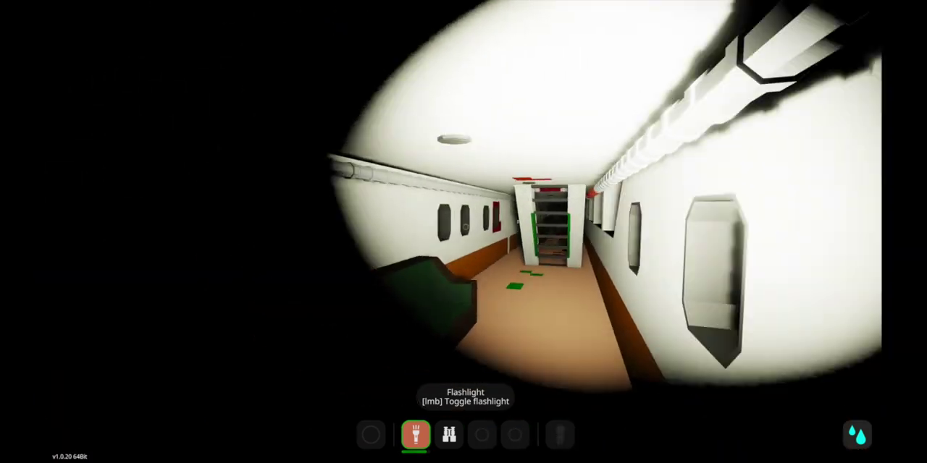
pyautogui.press('w')
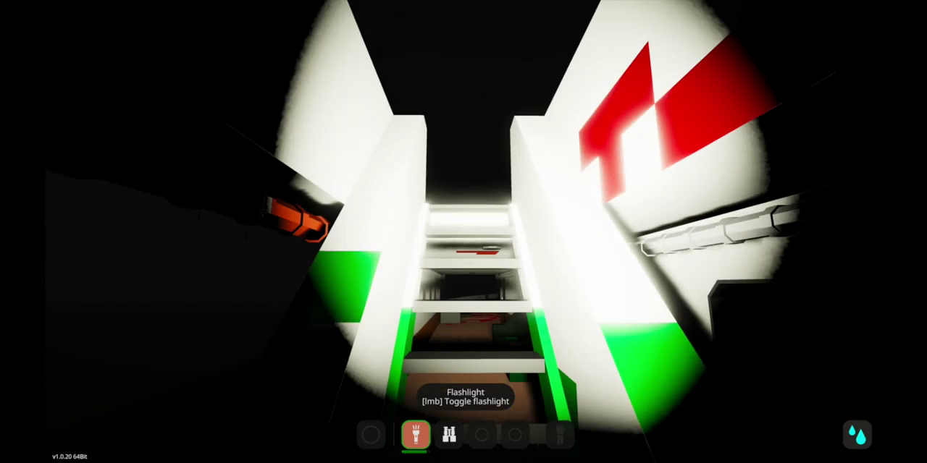
pyautogui.press('w')
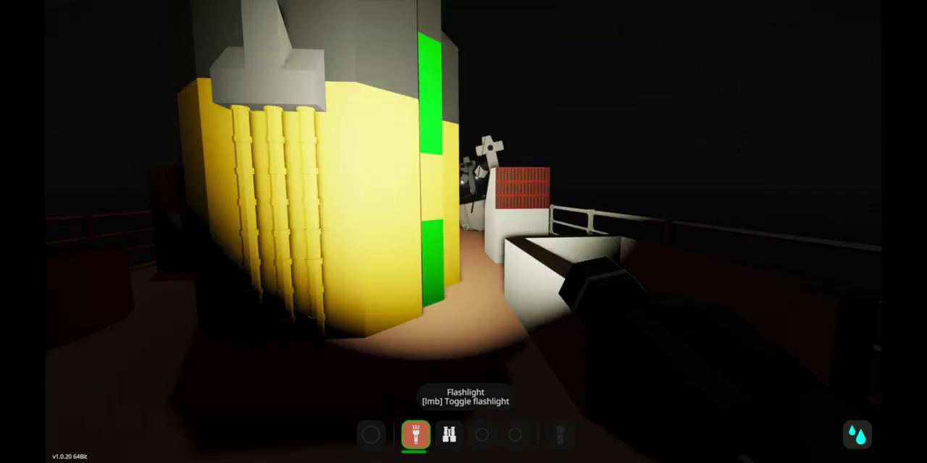
pyautogui.press('w')
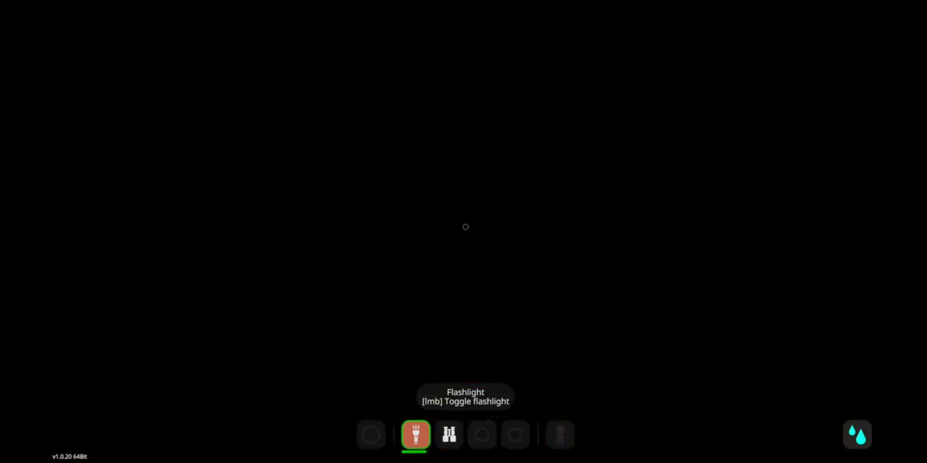
# Toggle the flashlight on and off in the corridor near the sliding door
pyautogui.click(466, 226)
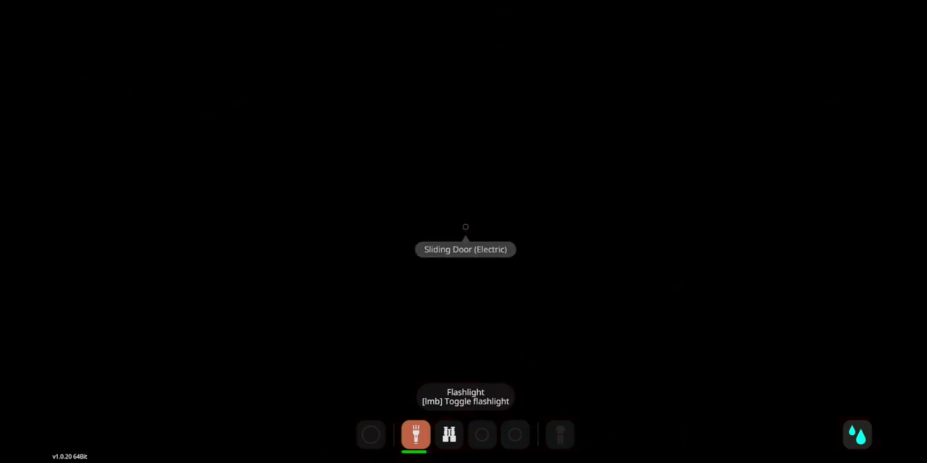
pyautogui.click(465, 226)
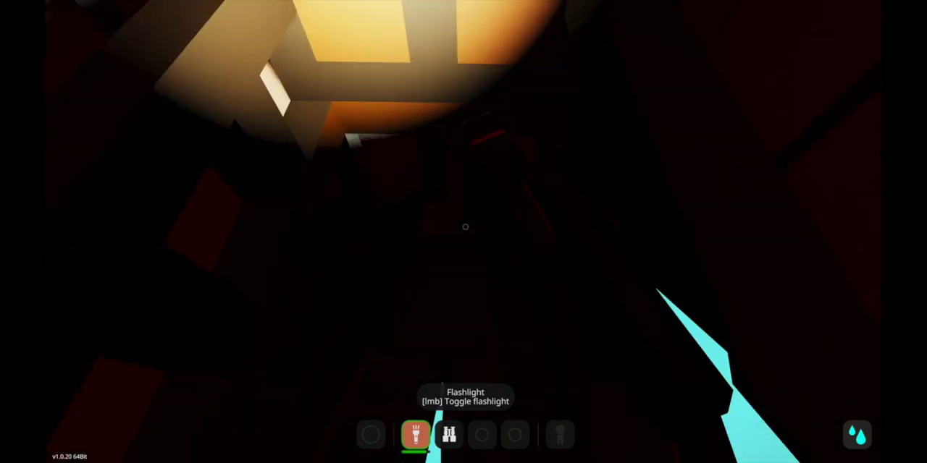
pyautogui.click(465, 227)
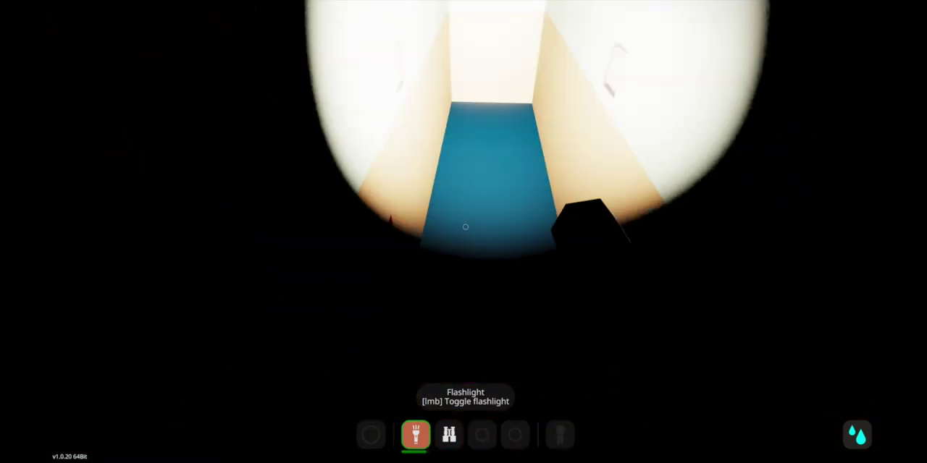
pyautogui.click(465, 226)
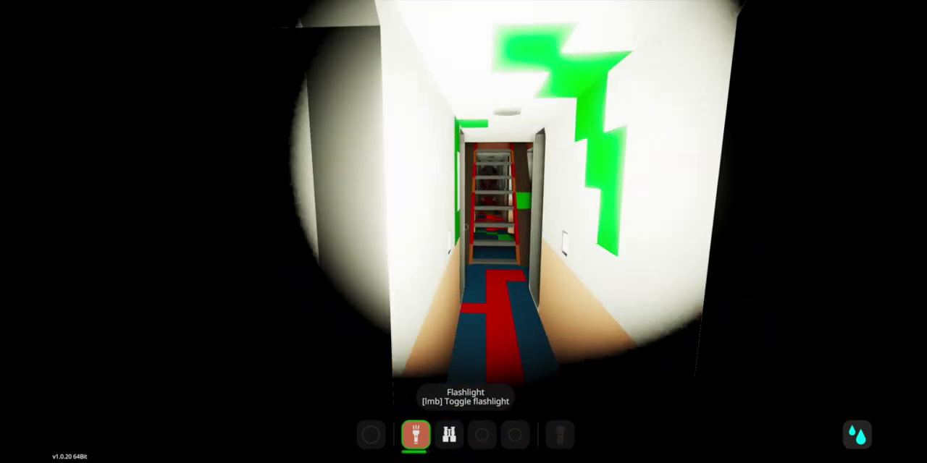
# Walk through the side room and red-tiled corridor into the far corridor
pyautogui.press('w')
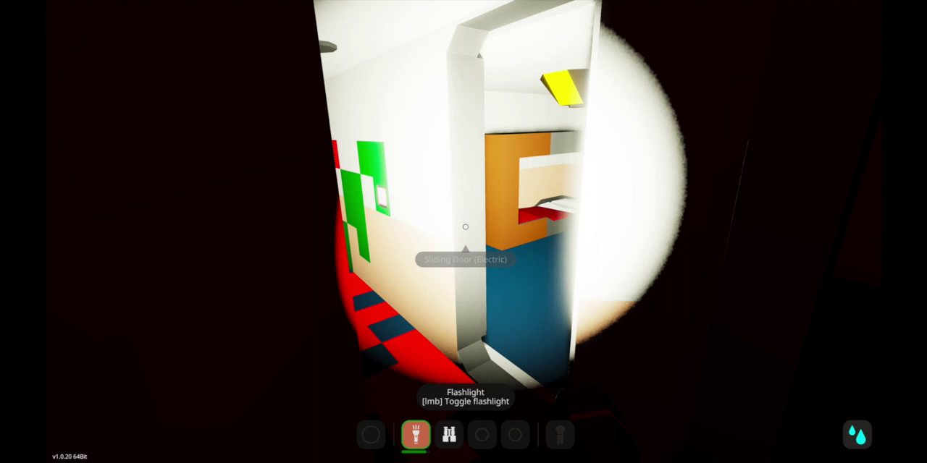
pyautogui.press('w')
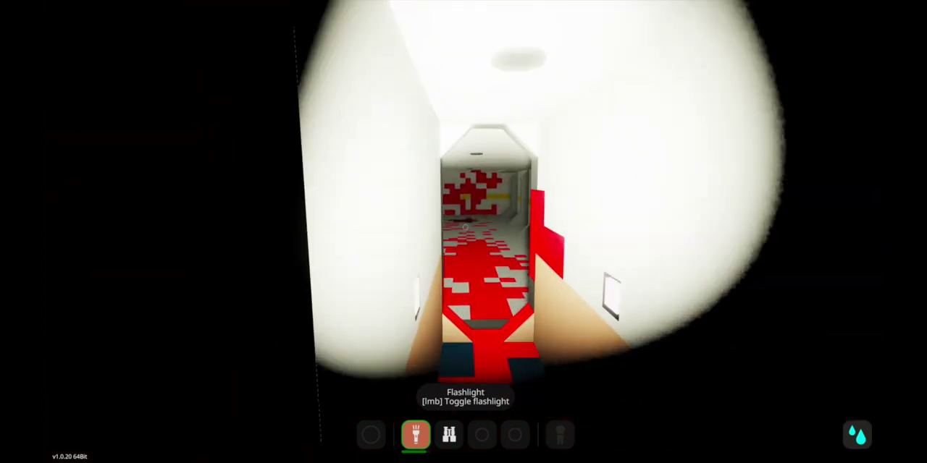
pyautogui.press('w')
pyautogui.press('w')
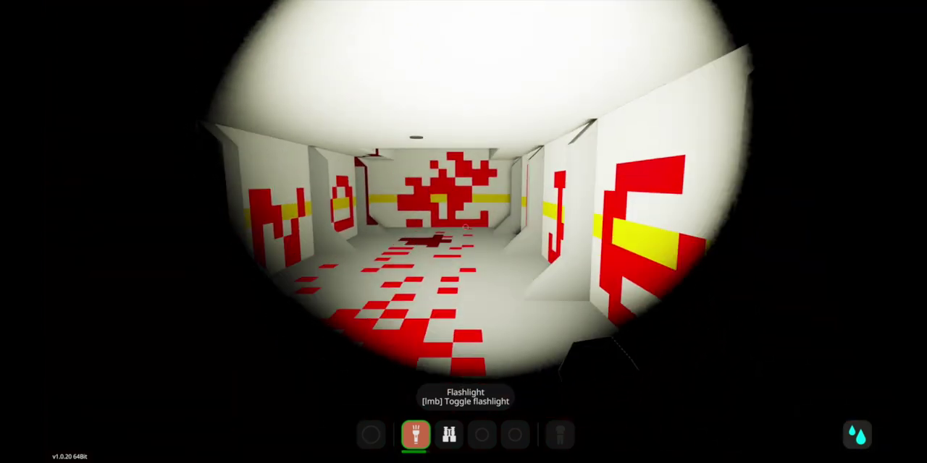
pyautogui.press('w')
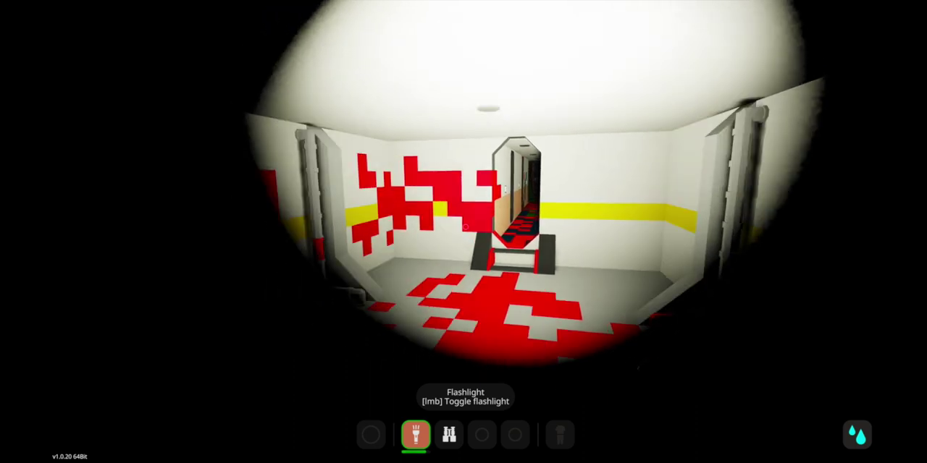
pyautogui.press('w')
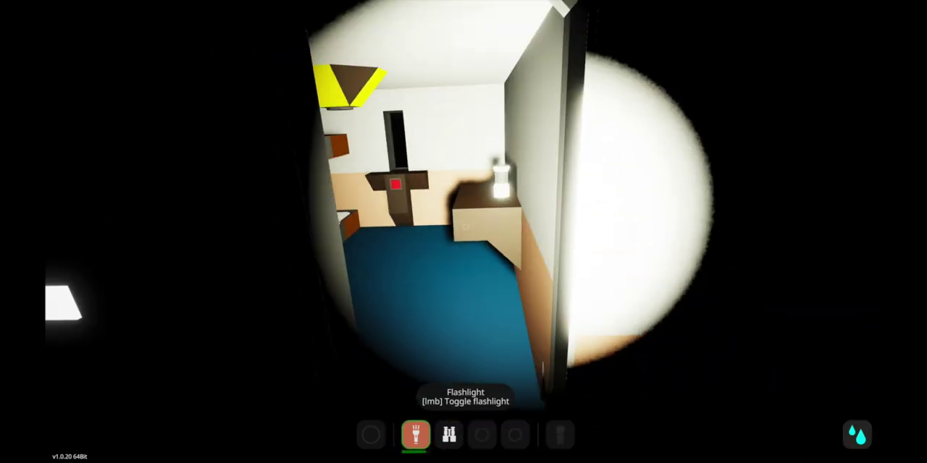
# Pass the lit bedroom to the electric sliding door and switch the flashlight on
pyautogui.press('w')
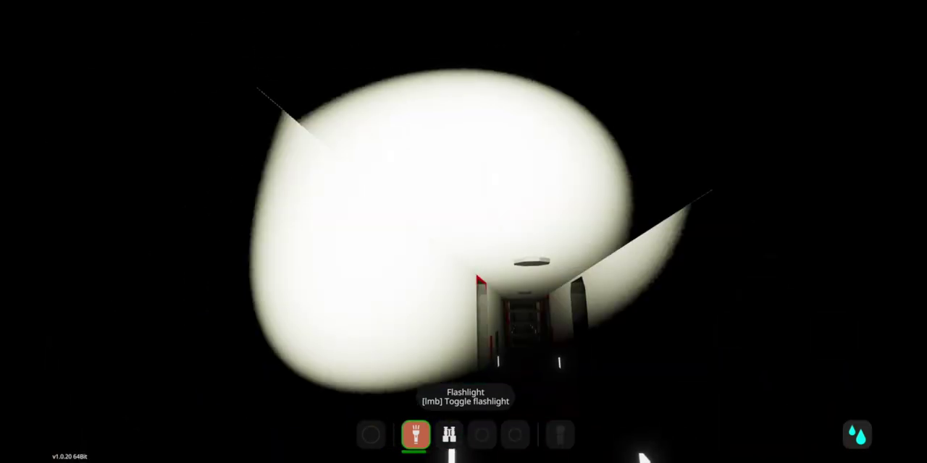
pyautogui.press('w')
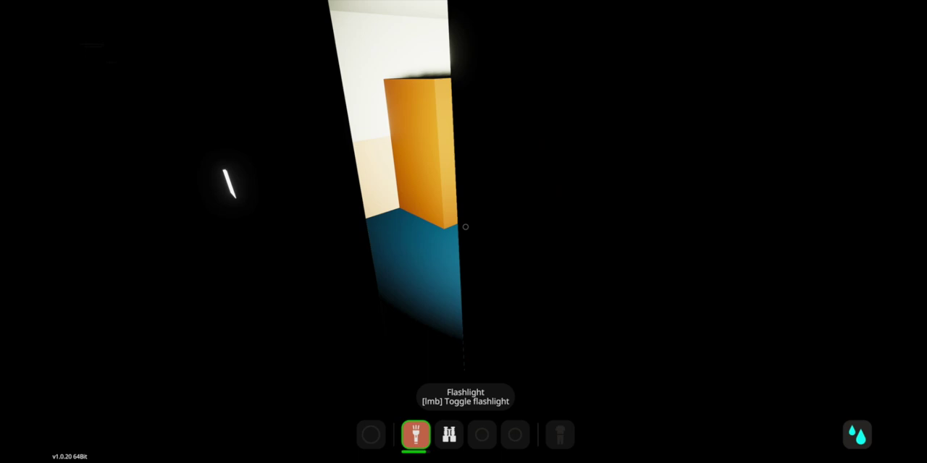
pyautogui.click(464, 227)
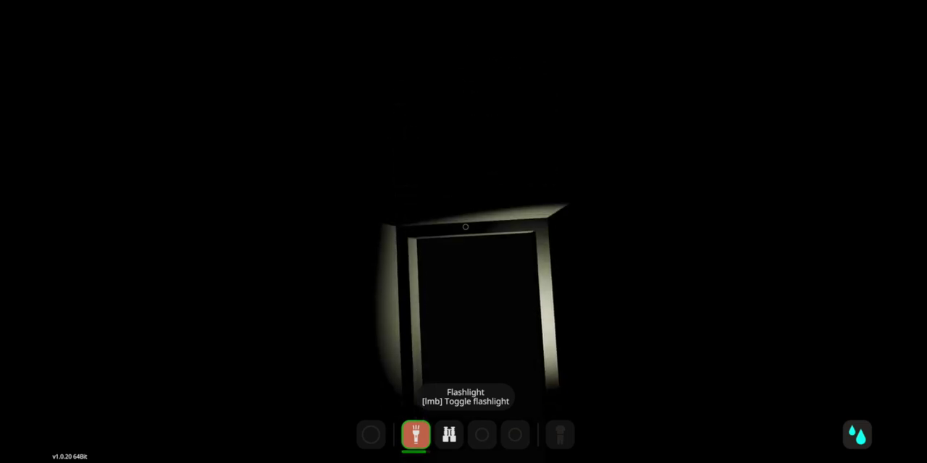
# Check the green-patterned room off the corridor, then climb the ladder
pyautogui.press('w')
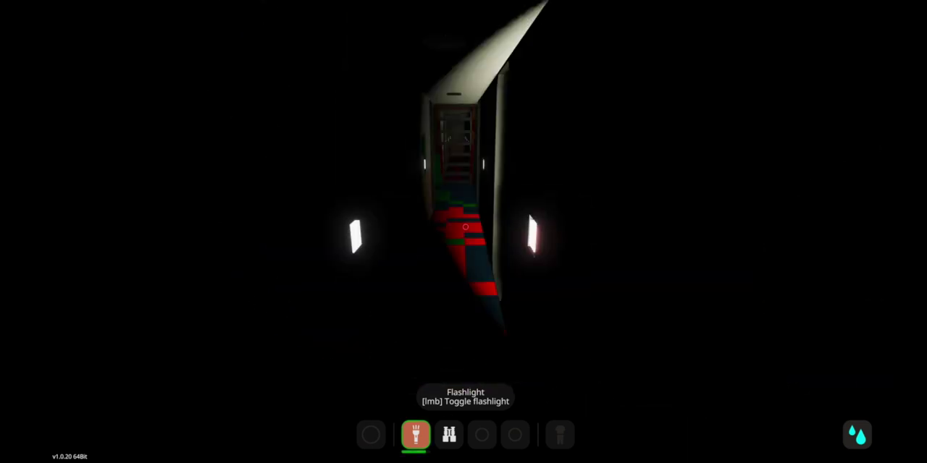
pyautogui.press('w')
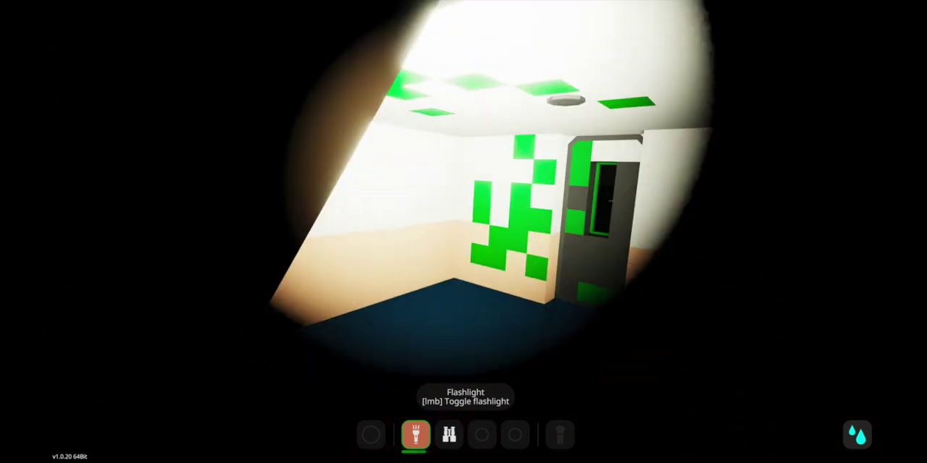
pyautogui.press('w')
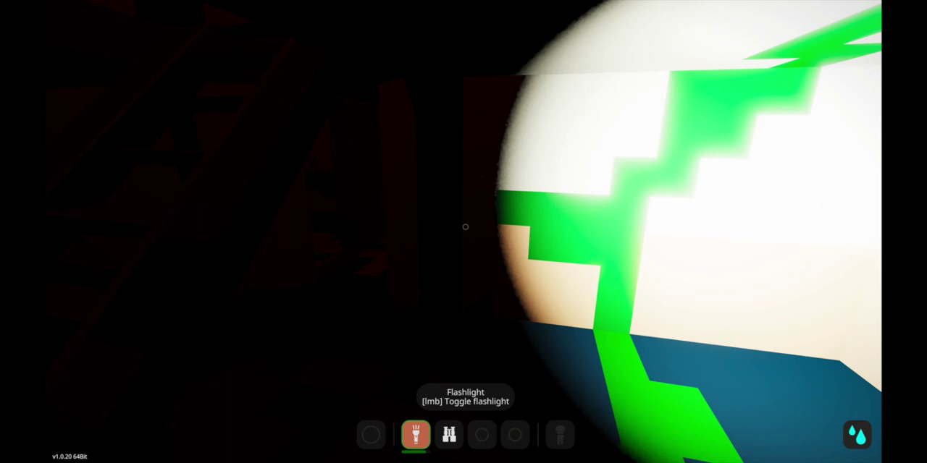
pyautogui.press('w')
pyautogui.press('w')
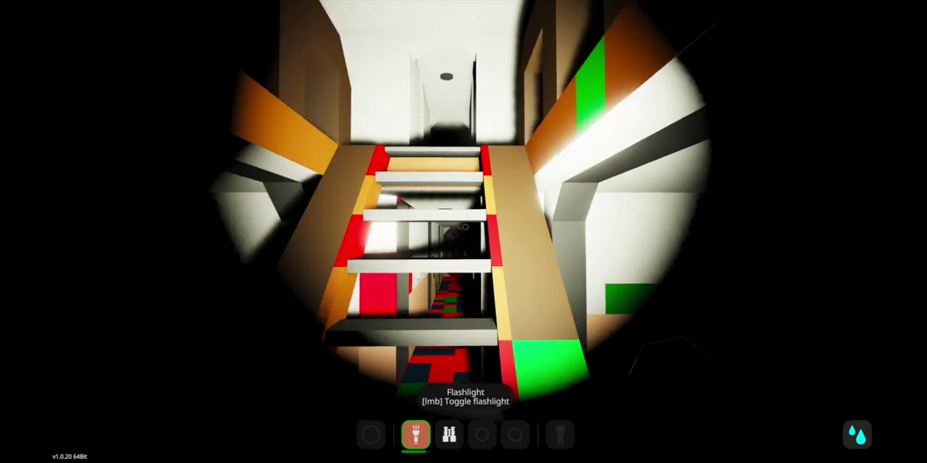
# Cross the white corridor past the marked floor to the staircase
pyautogui.press('w')
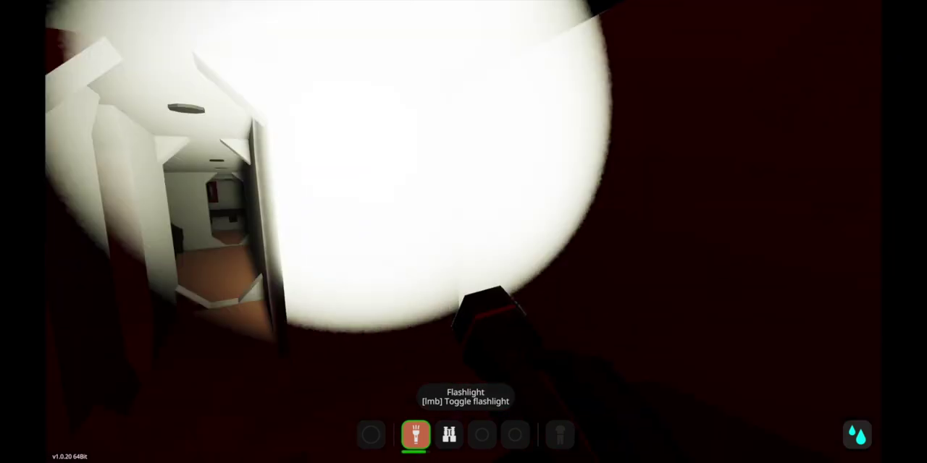
pyautogui.press('w')
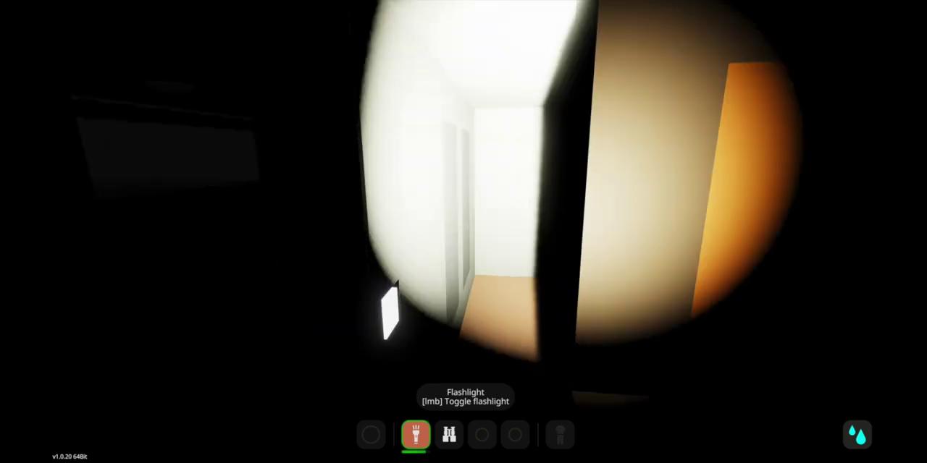
pyautogui.press('w')
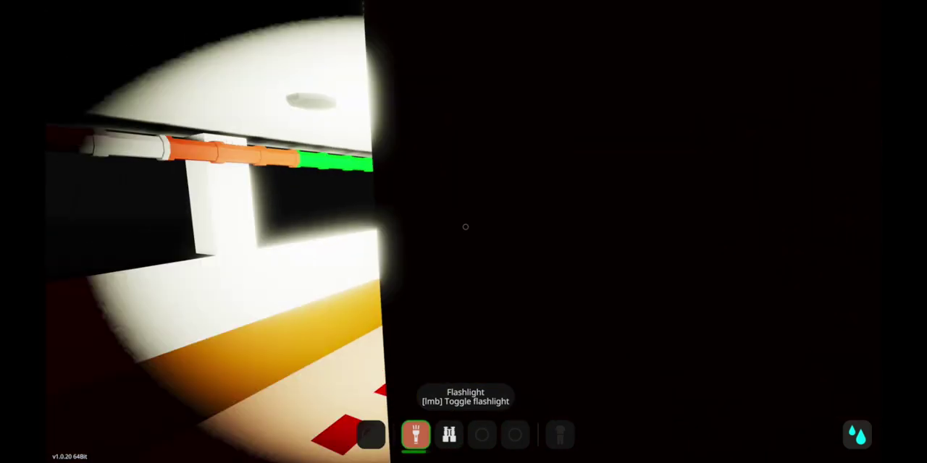
# Climb the staircase and cross the deck to the orange lifeboat by the railing
pyautogui.press('w')
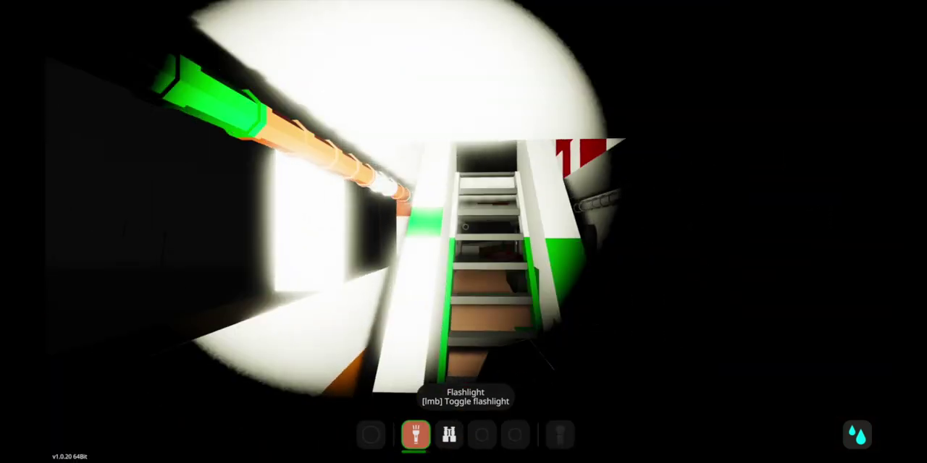
pyautogui.press('w')
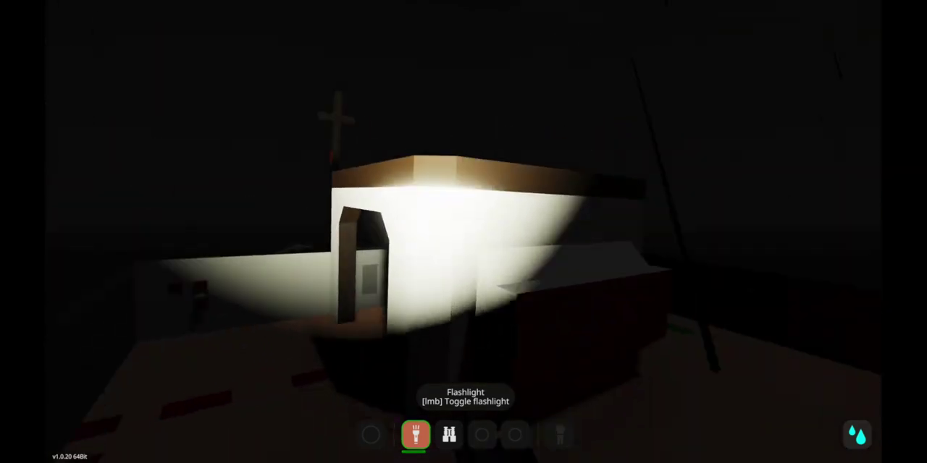
pyautogui.press('w')
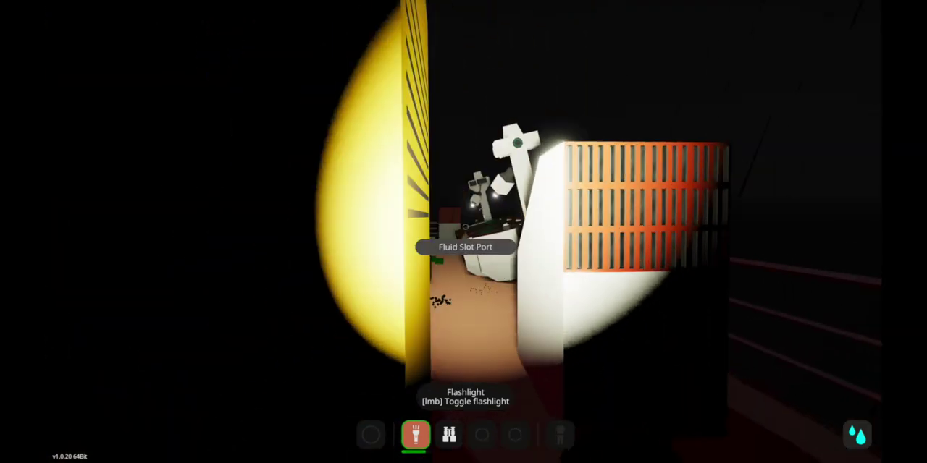
pyautogui.press('w')
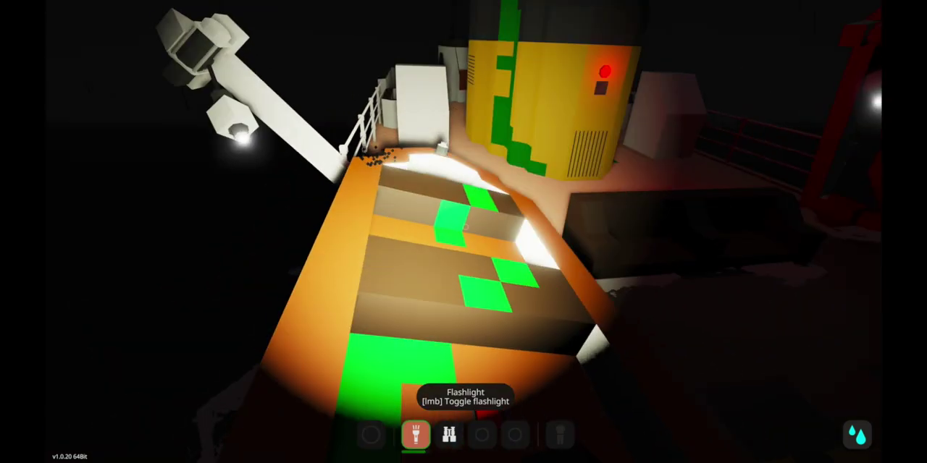
# Switch the flashlight off and back away on the orange boat from the sinking liner
pyautogui.click(465, 226)
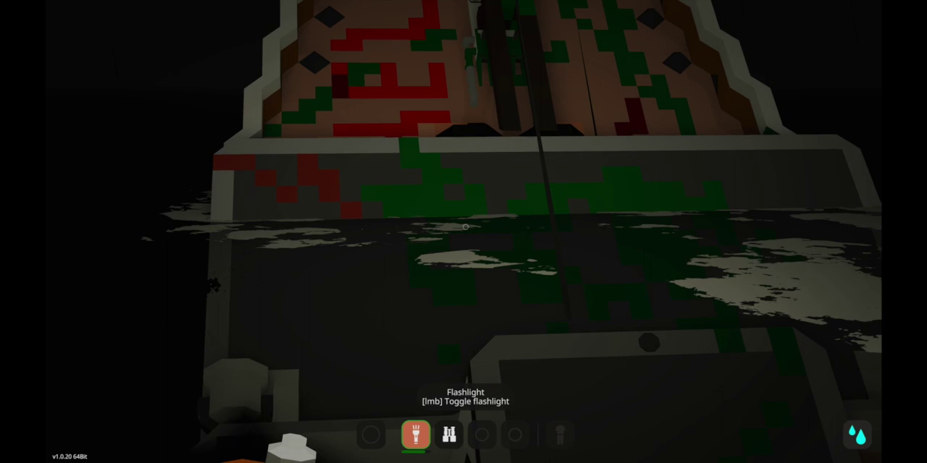
pyautogui.press('s')
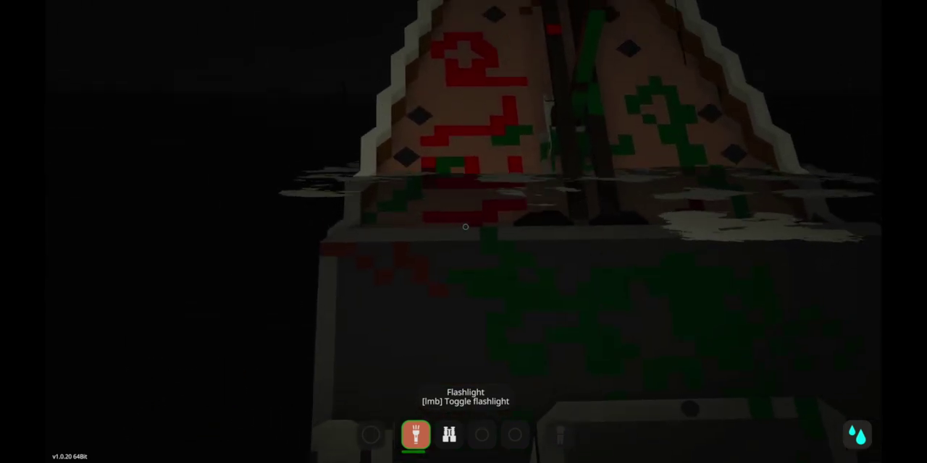
pyautogui.press('s')
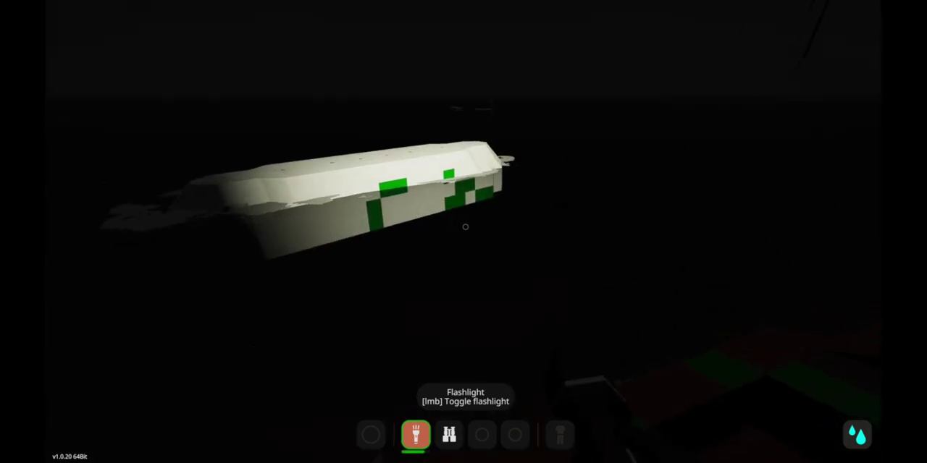
# Switch the flashlight off after watching the lit white hull go under
pyautogui.click(465, 226)
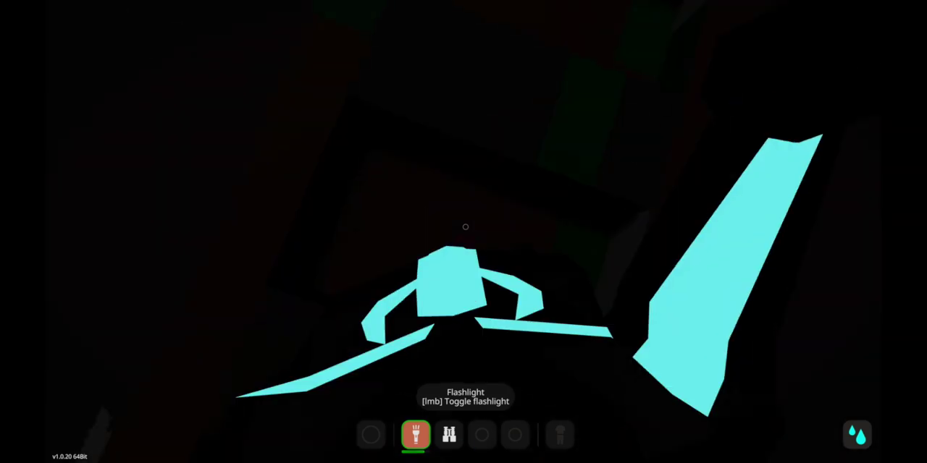